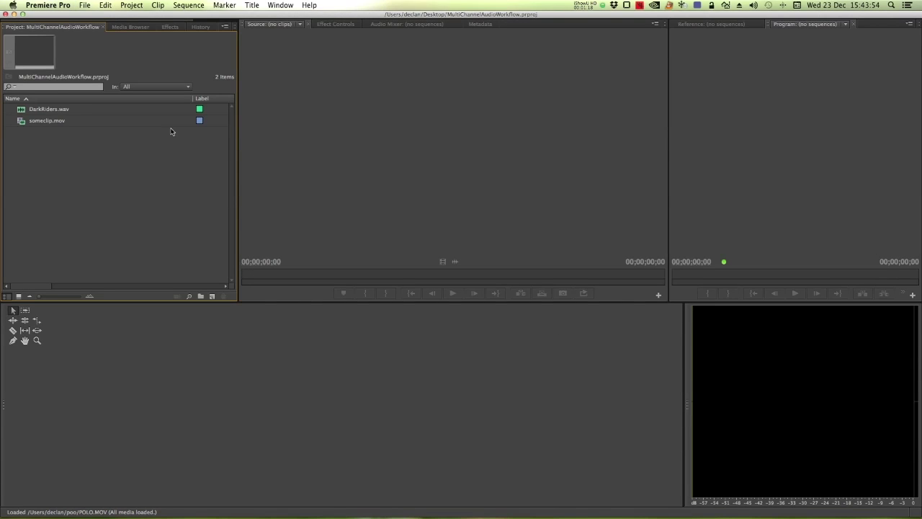
- Create a new sequence whose master audio track is Multichannel with 16 channels
left_click(85, 5)
mouse_move(92, 17)
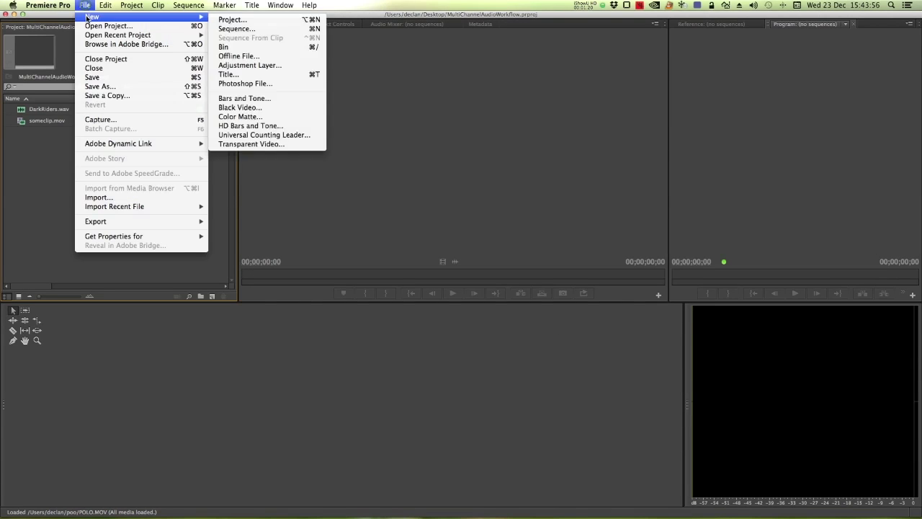
left_click(236, 28)
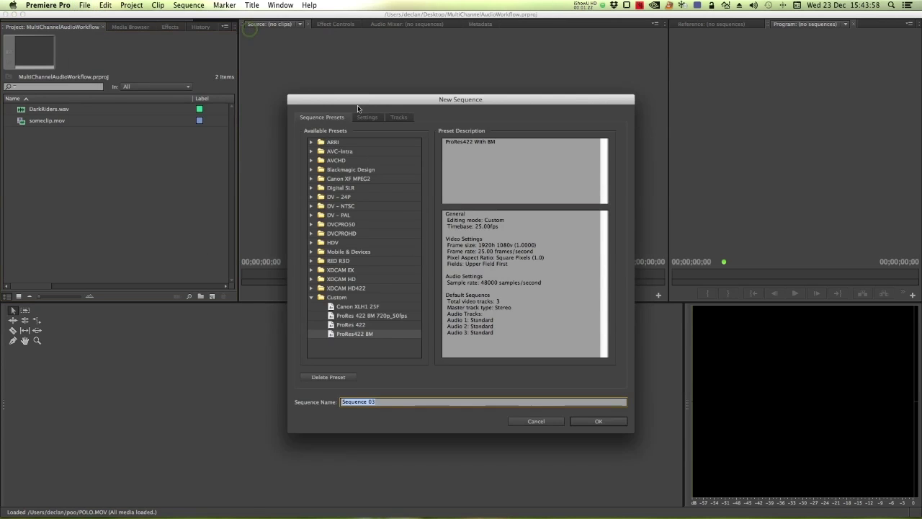
left_click(402, 119)
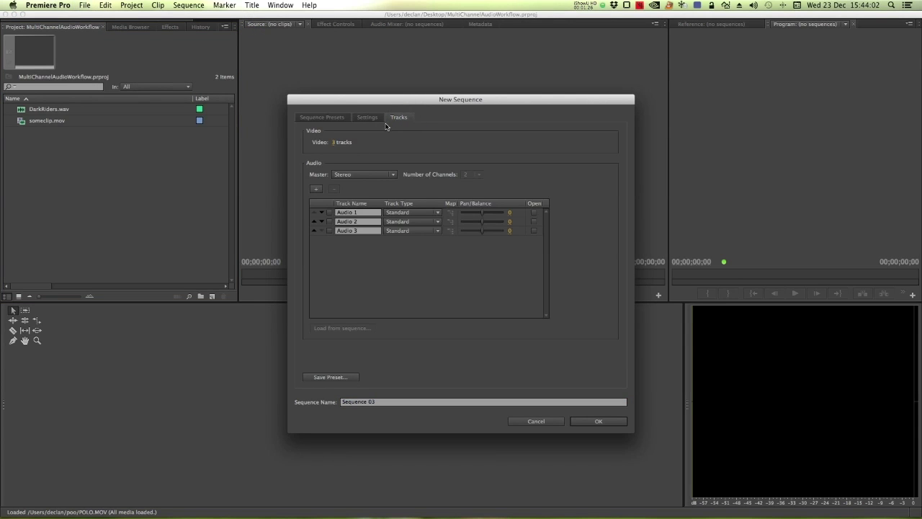
left_click(354, 178)
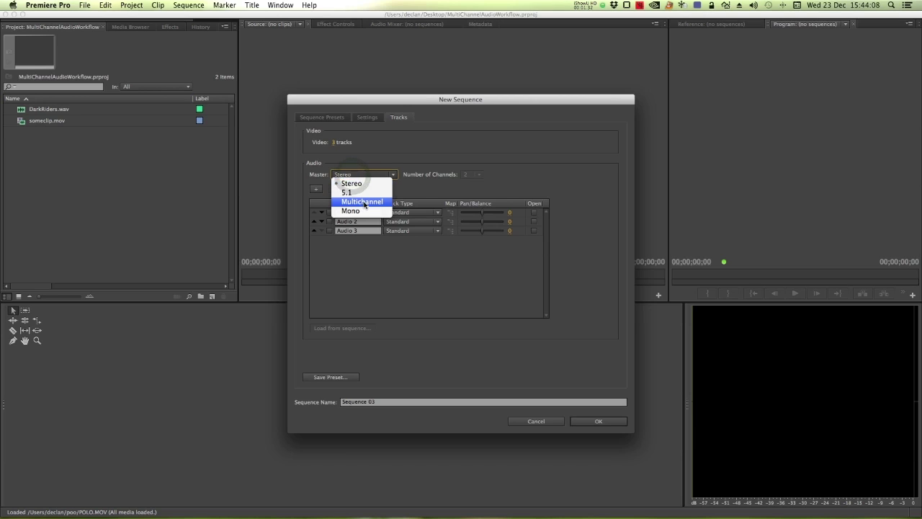
left_click(363, 203)
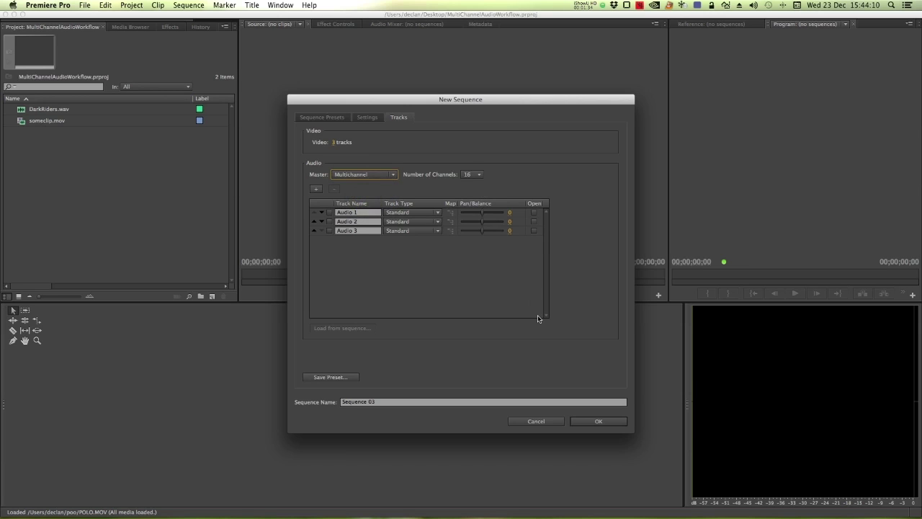
left_click(608, 424)
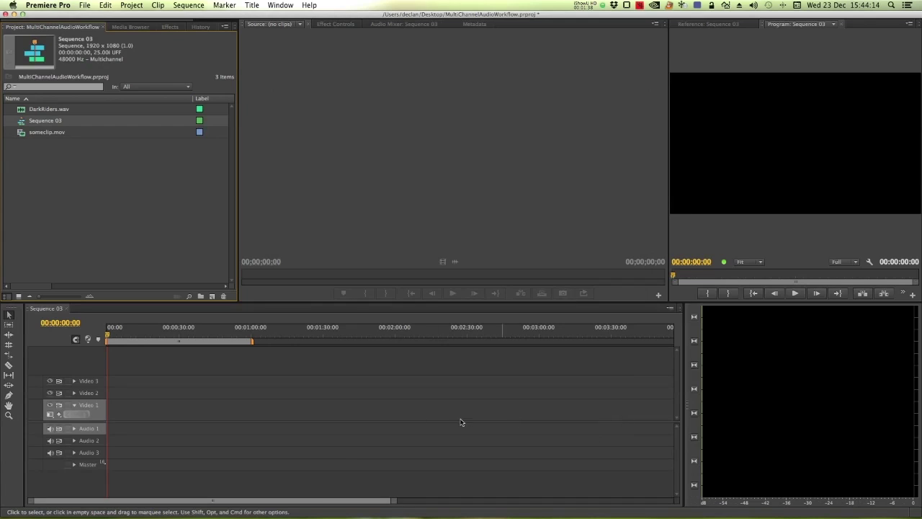
- Drag someclip.mov into Sequence 03, keep the existing sequence settings, and widen the timeline
left_click(44, 136)
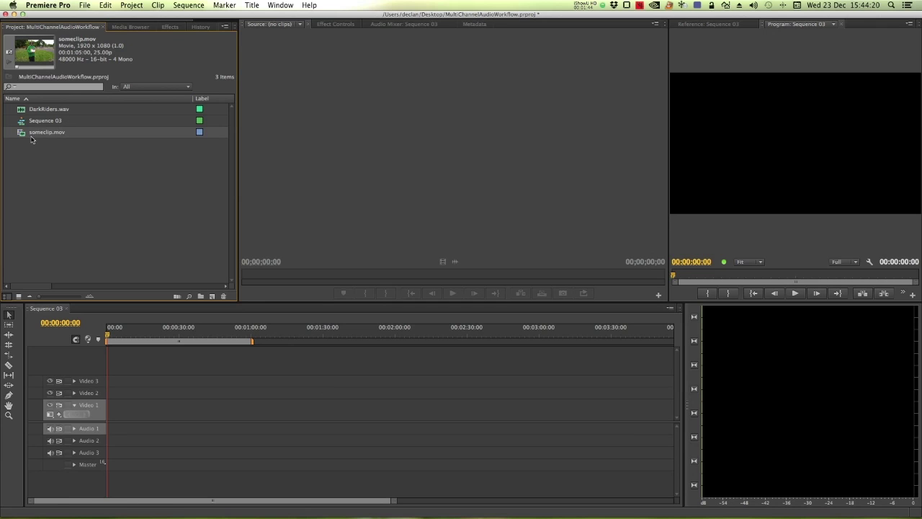
left_click_drag(21, 136, 111, 430)
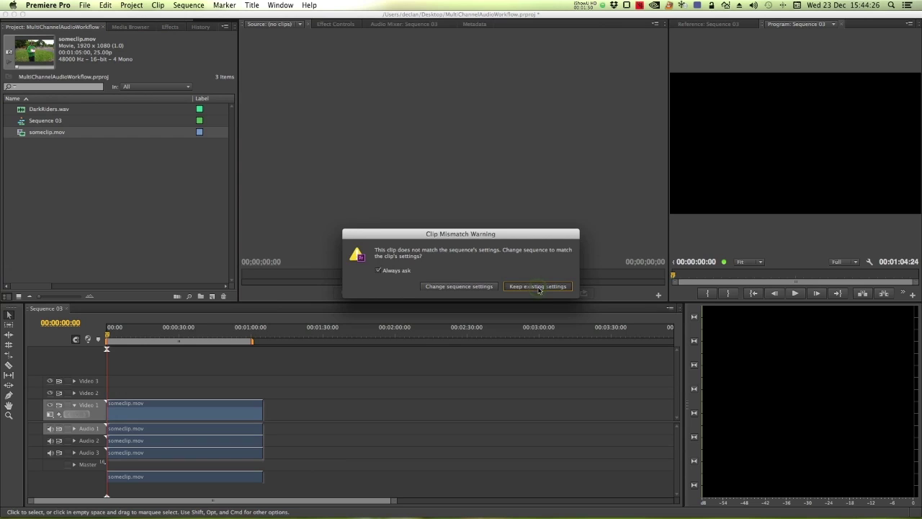
left_click(538, 287)
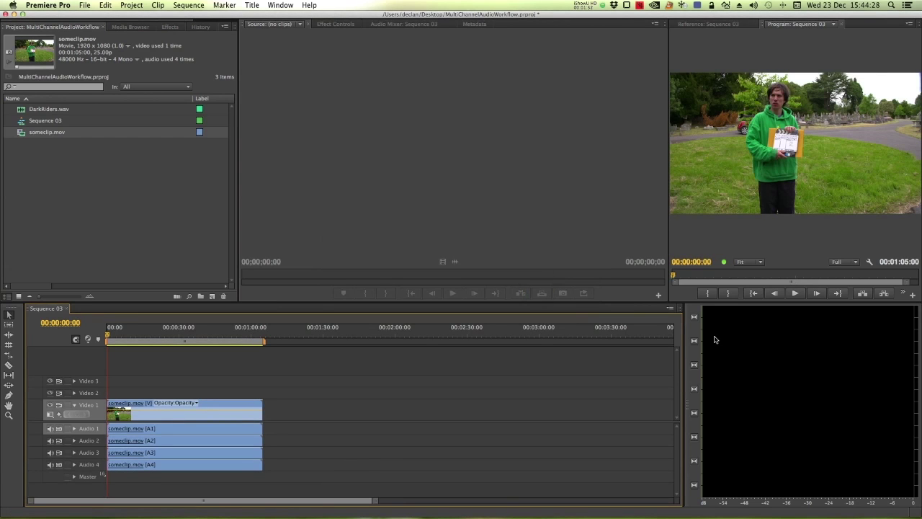
mouse_move(683, 341)
left_mouse_down()
mouse_move(869, 336)
mouse_move(714, 357)
left_mouse_up()
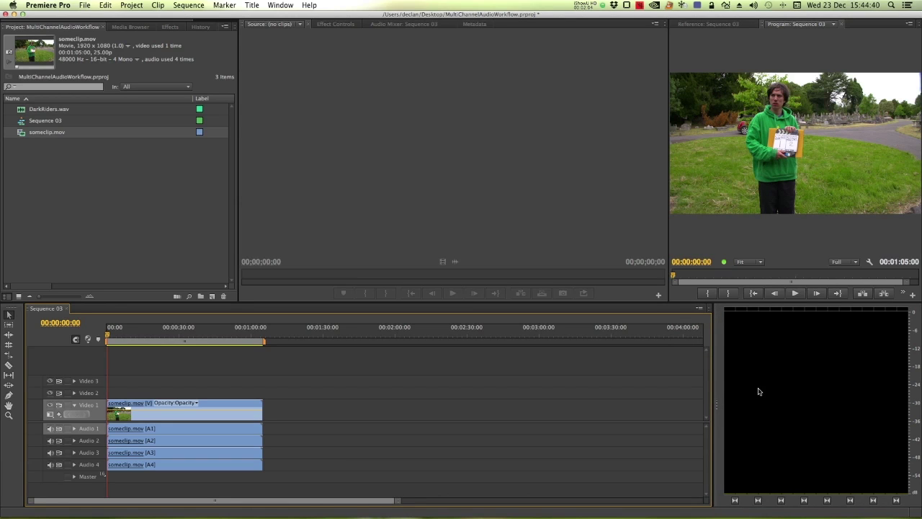
- Add DarkRiders.wav on a new Audio 5 track, play it briefly, and return to start
left_click(34, 112)
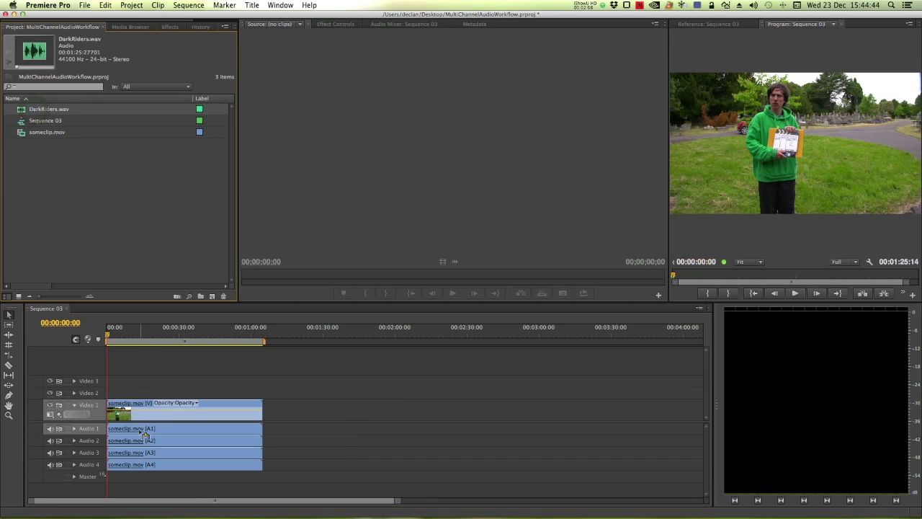
left_click_drag(144, 433, 110, 487)
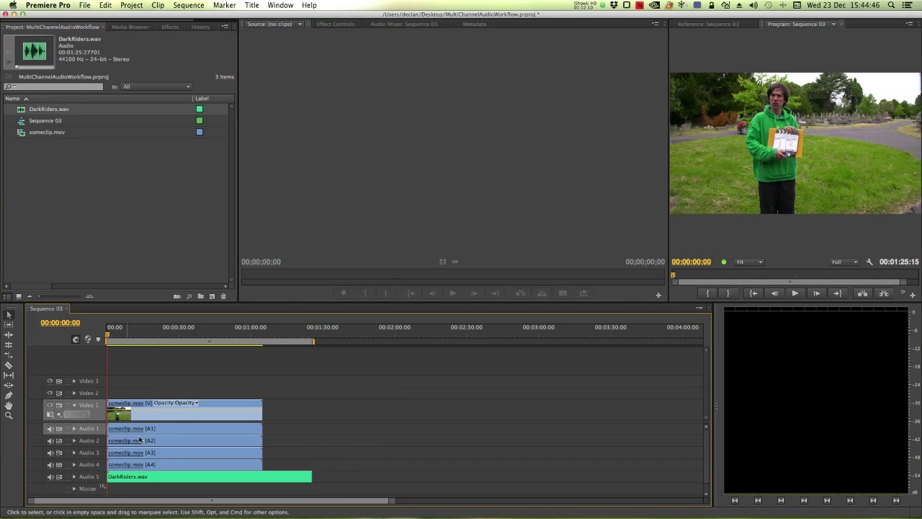
key("space")
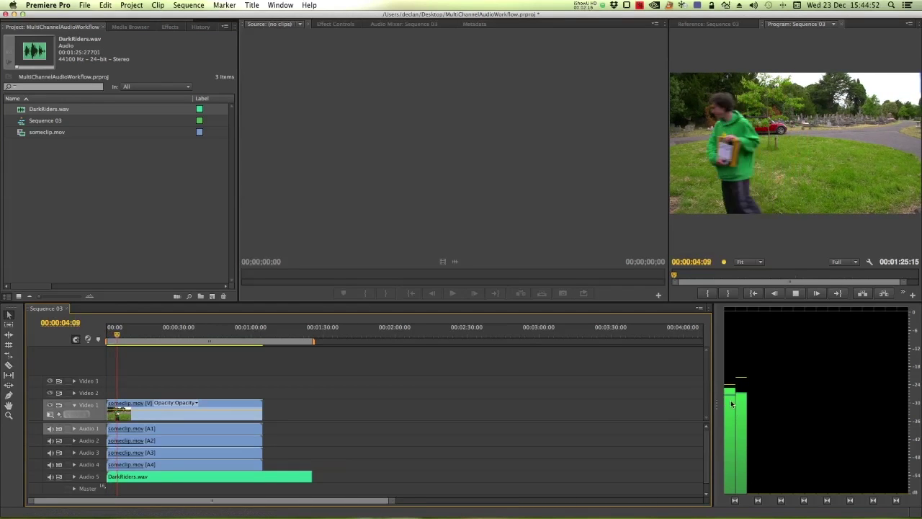
key("space")
key("Home")
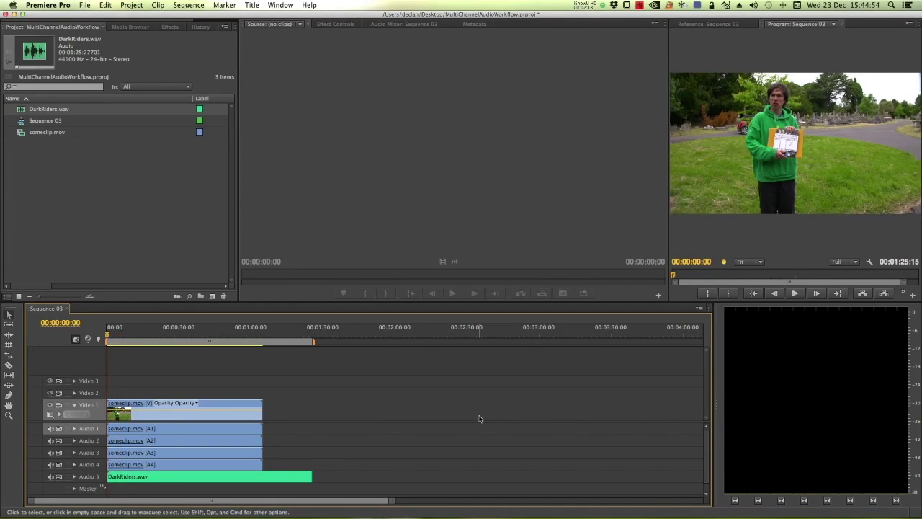
- Show the Audio Mixer and play the sequence to watch all five track meters
left_click(388, 22)
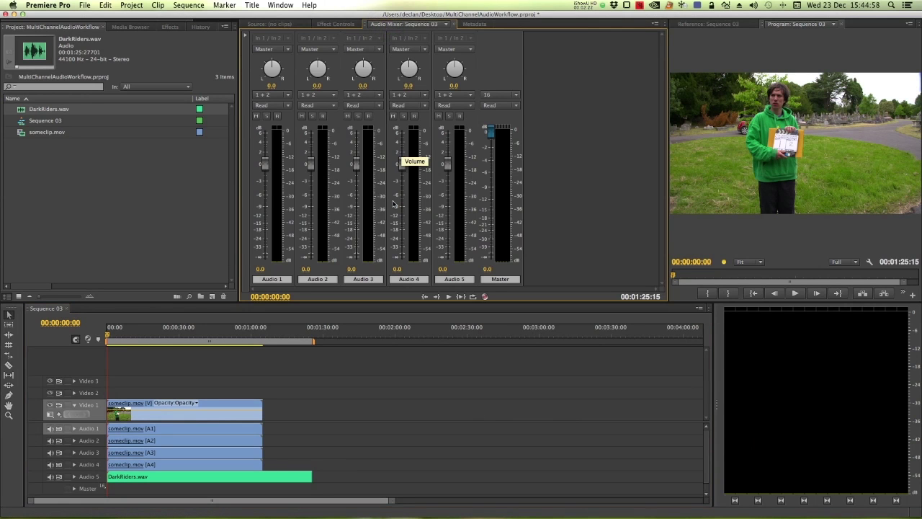
key("space")
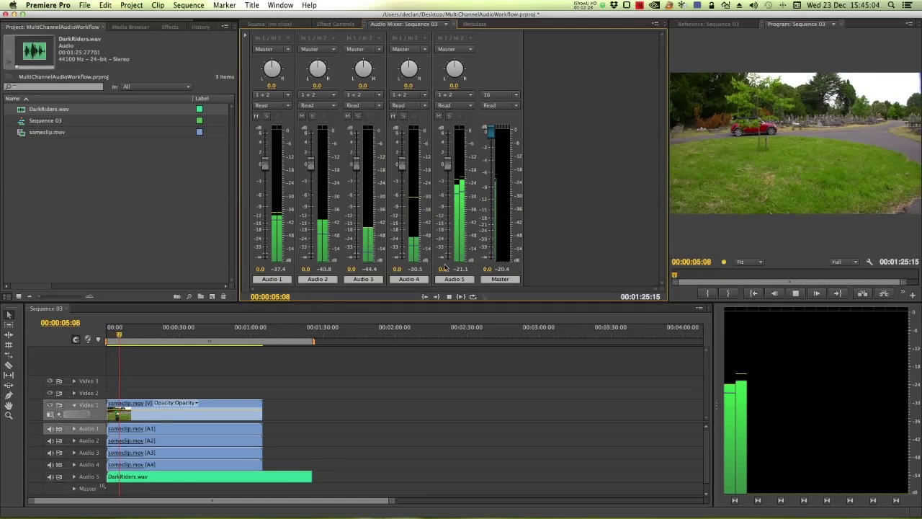
key("space")
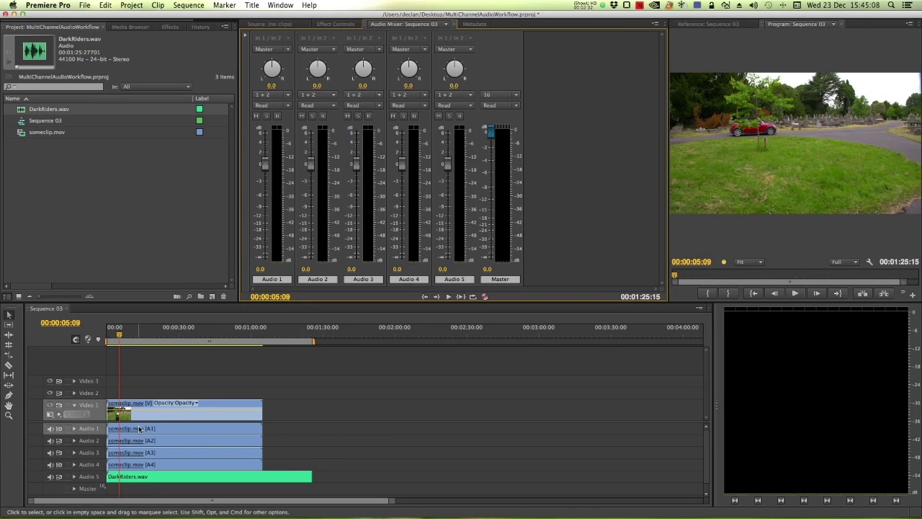
- In Add Tracks, set video and standard audio counts to 0, moving to the submix count
right_click(83, 432)
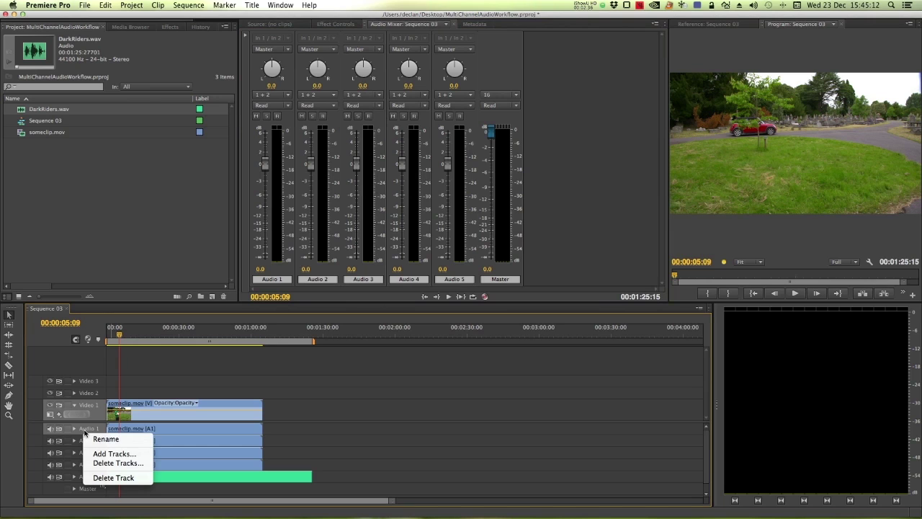
left_click(113, 454)
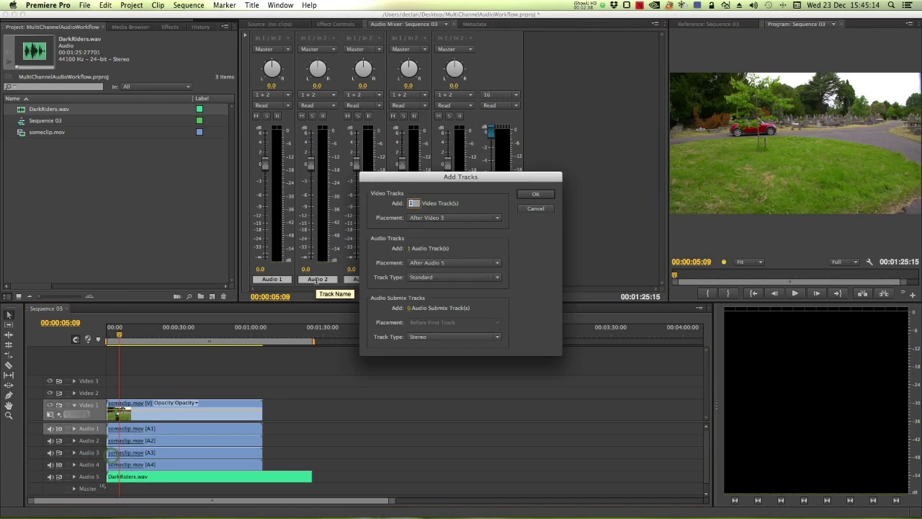
type("0")
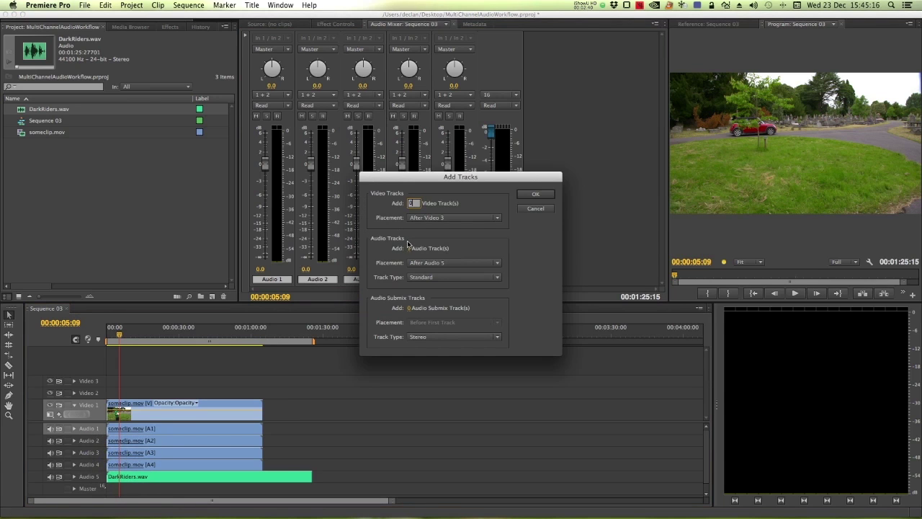
left_click(411, 248)
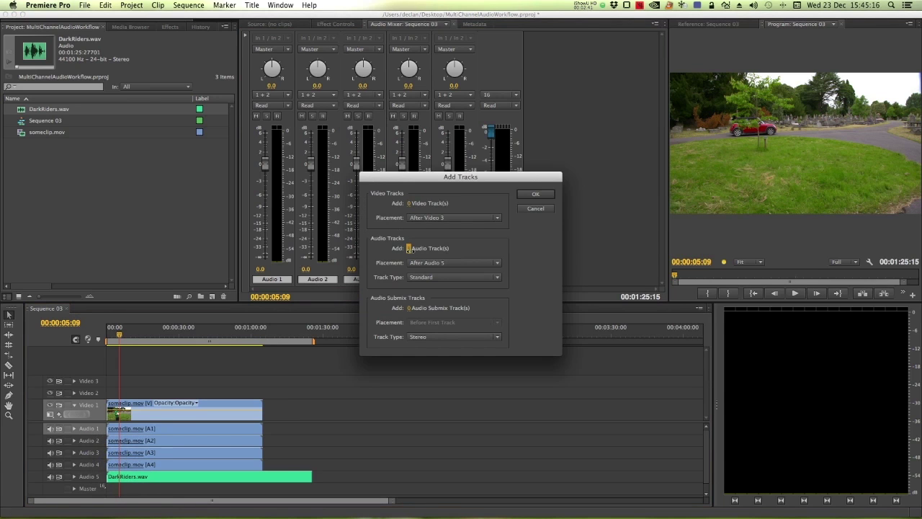
left_click(409, 307)
type("5")
- Add three audio submix tracks and name the first one DialogMix
left_click(535, 195)
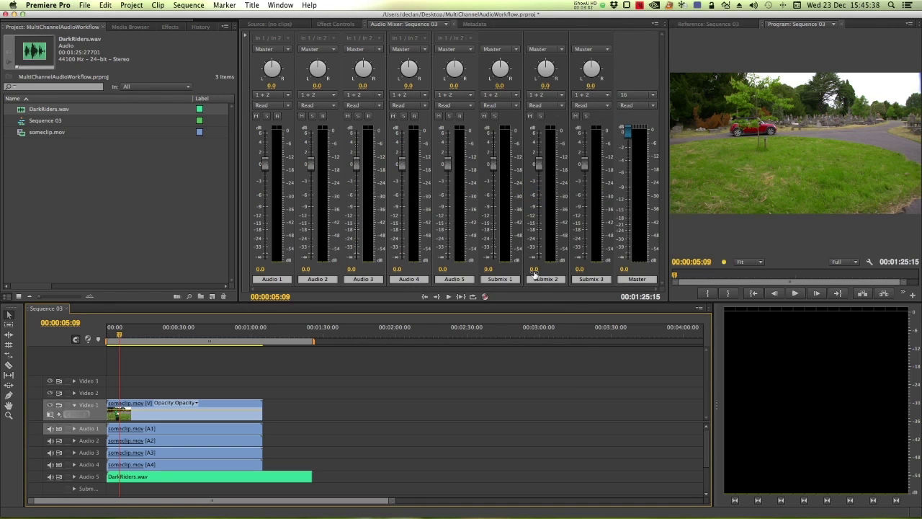
left_click(501, 279)
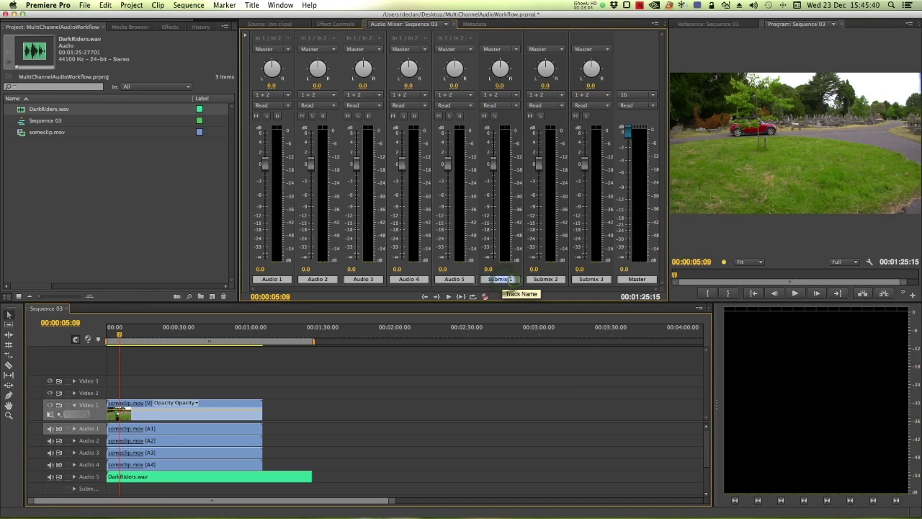
type("Dialo")
type("gMix")
key("Return")
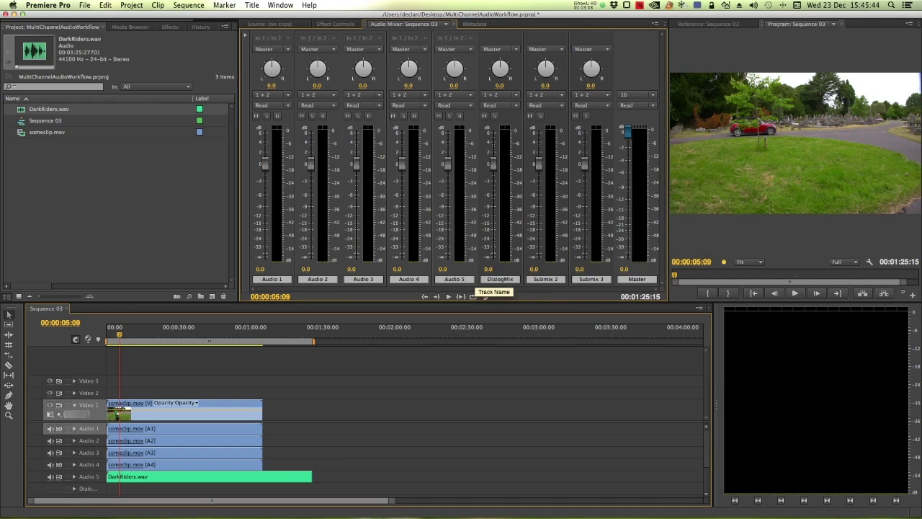
- Name the other submixes MusicMix and StereoMix, then start playback
left_click(557, 281)
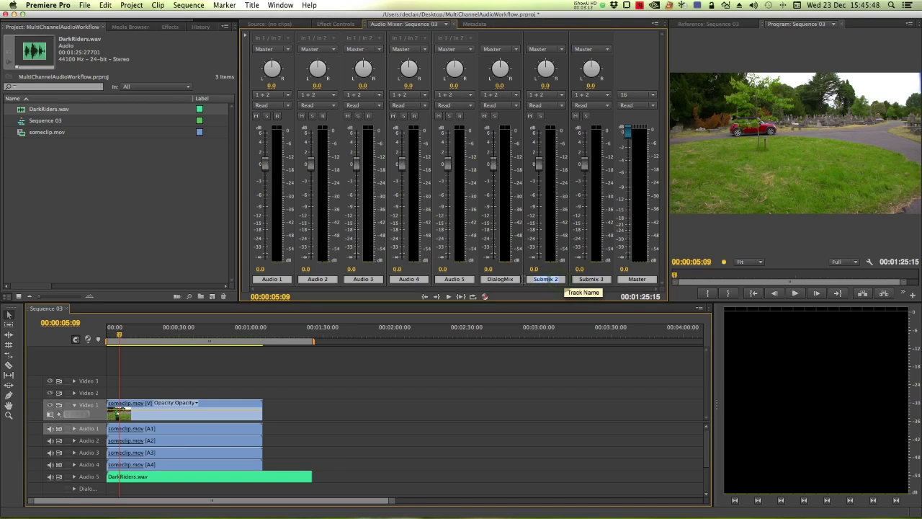
type("MusicMix")
key("Return")
left_click(572, 279)
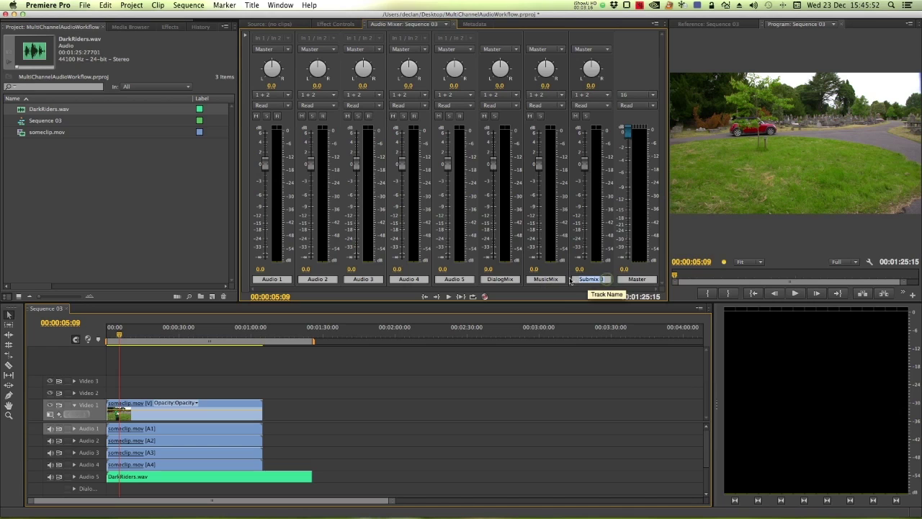
type("Stereo")
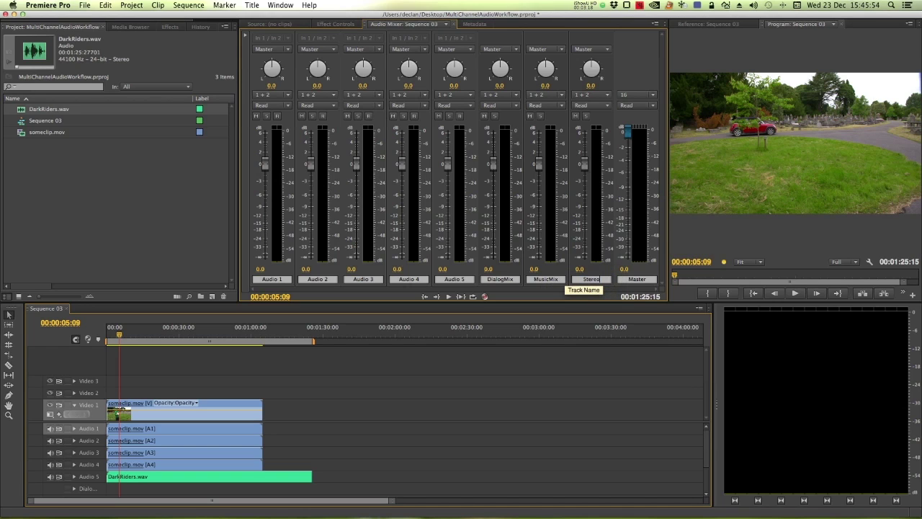
type("Mix")
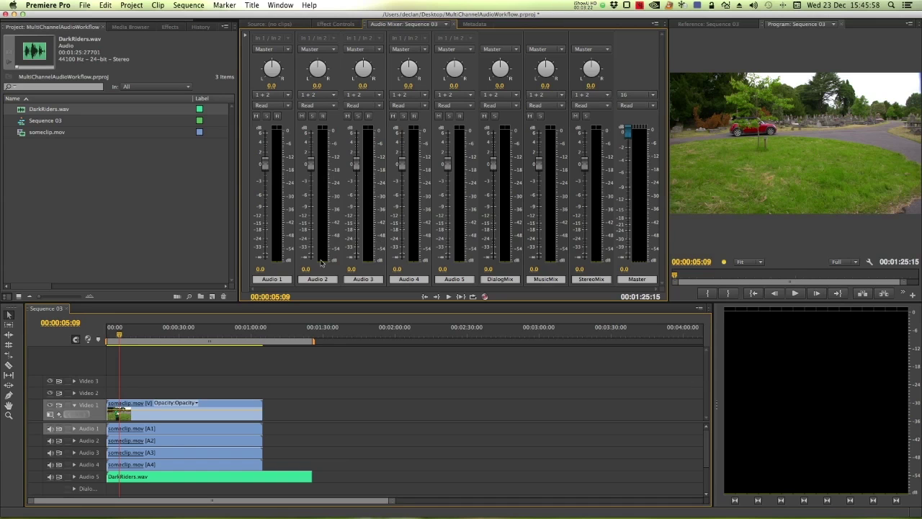
key("space")
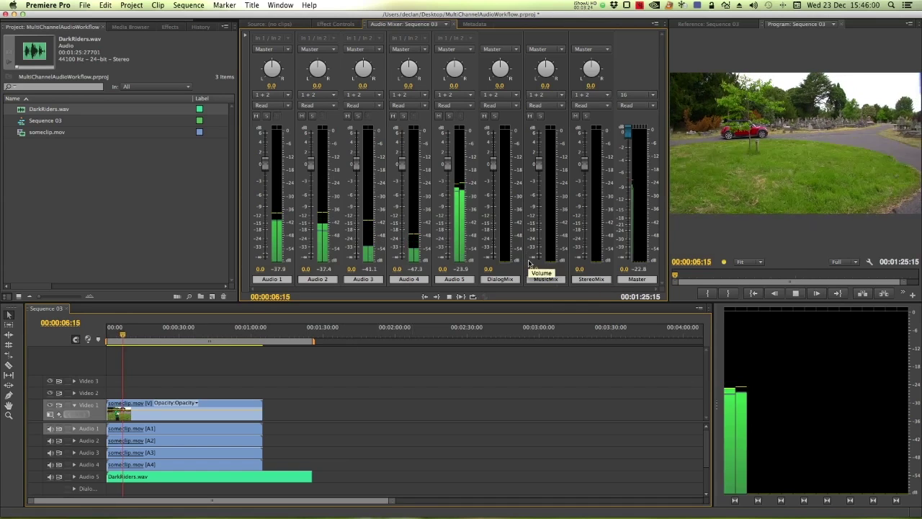
- Stop playback and route the outputs of Audio 1, 2, 3 and 4 to DialogMix
key("space")
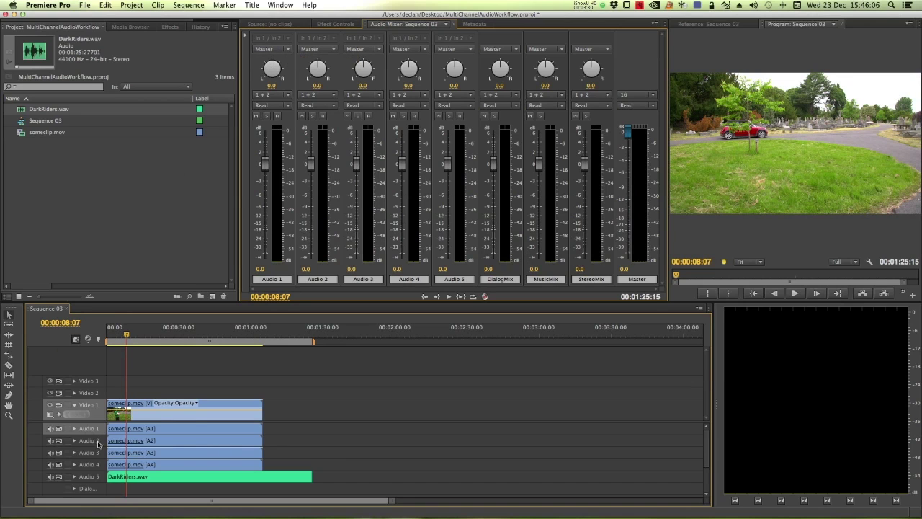
left_click(284, 50)
left_click(278, 58)
left_click(332, 49)
left_click(331, 58)
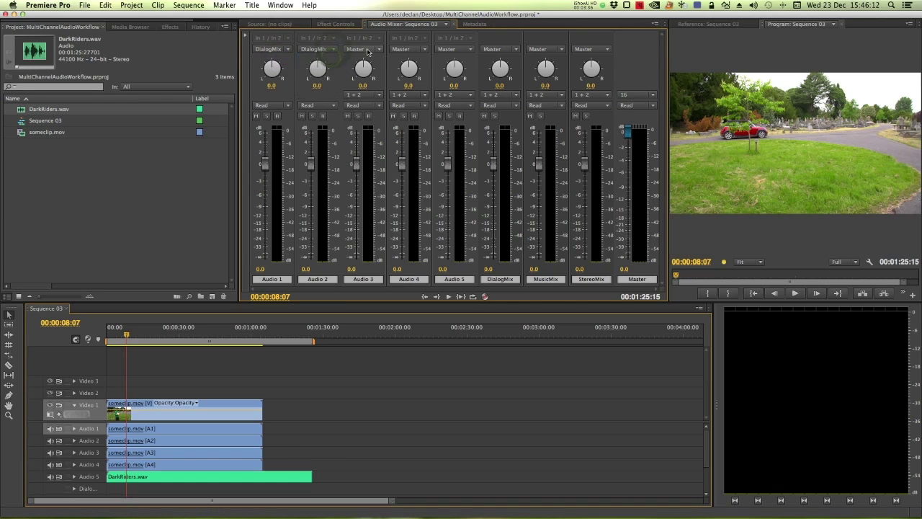
left_click(371, 49)
left_click(364, 58)
left_click(420, 50)
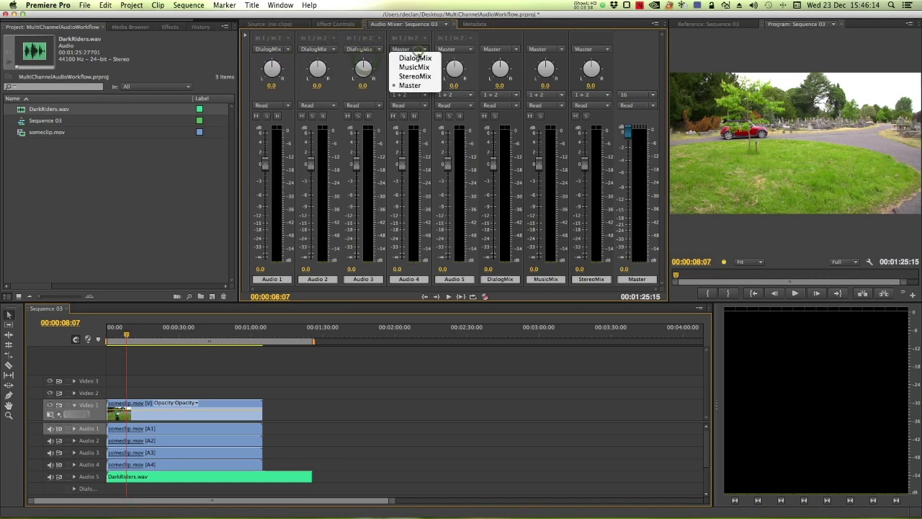
left_click(409, 58)
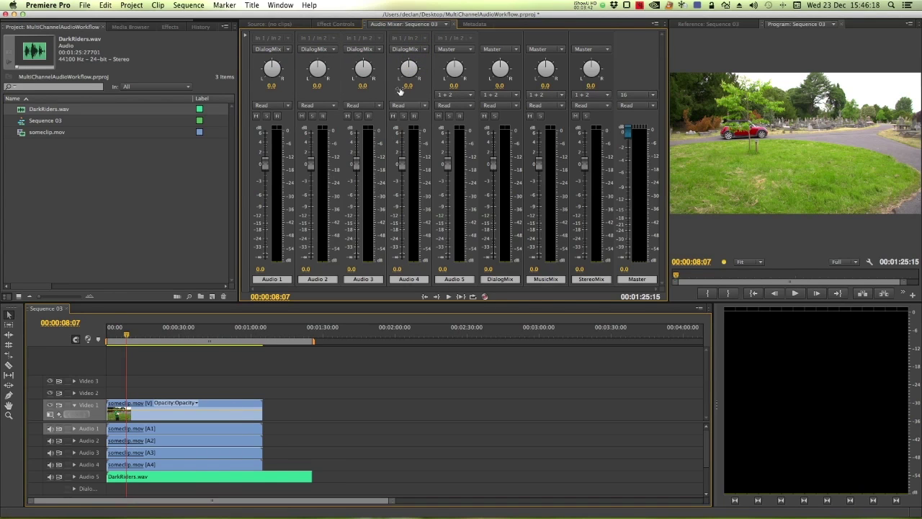
- Route Audio 5 into MusicMix and play the sequence to check the routing
left_click(472, 55)
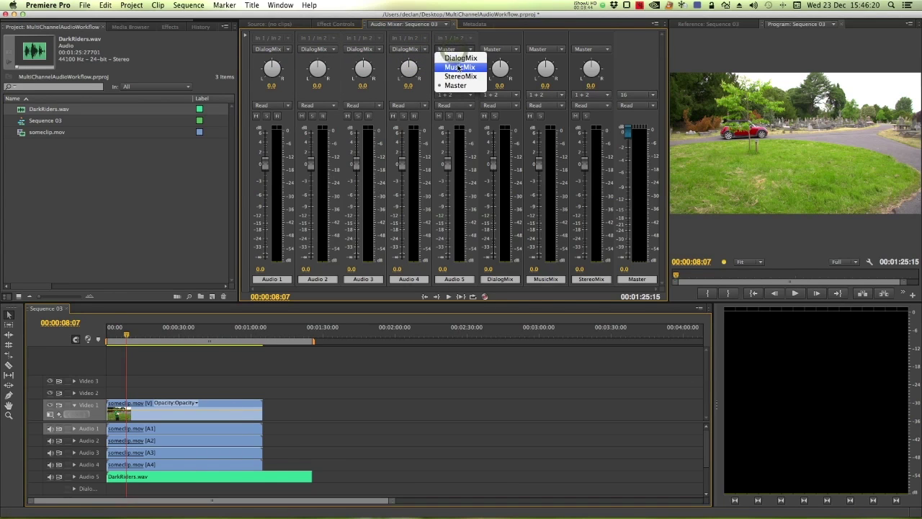
left_click(455, 66)
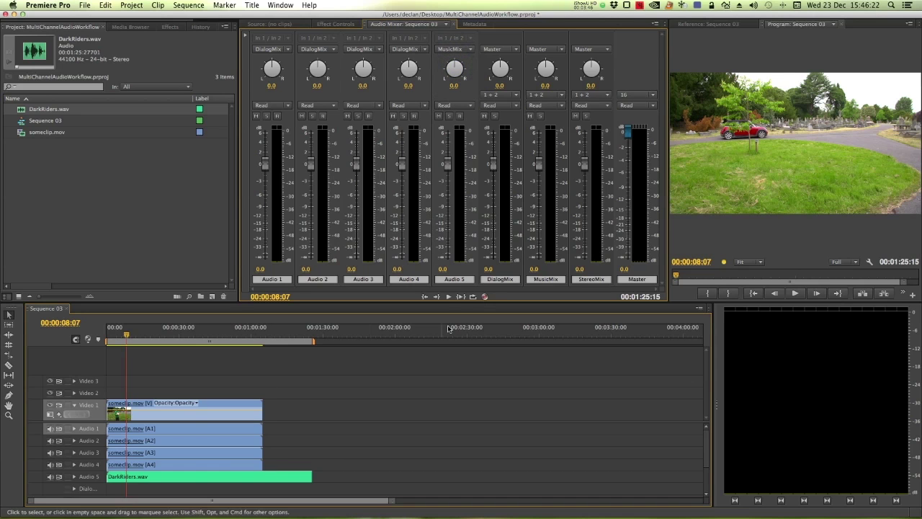
left_click(448, 296)
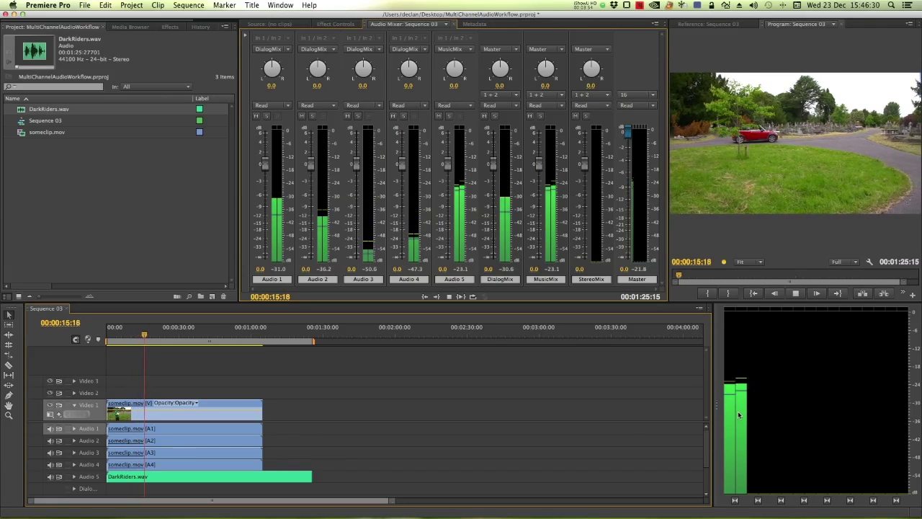
key("space")
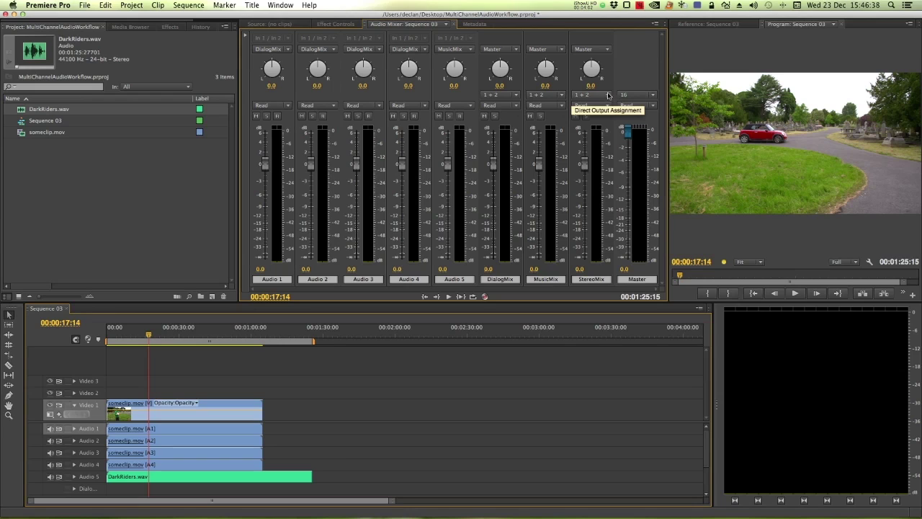
- Assign DialogMix to output channels 3 + 4 and MusicMix to 5 + 6, then audition
left_click(494, 96)
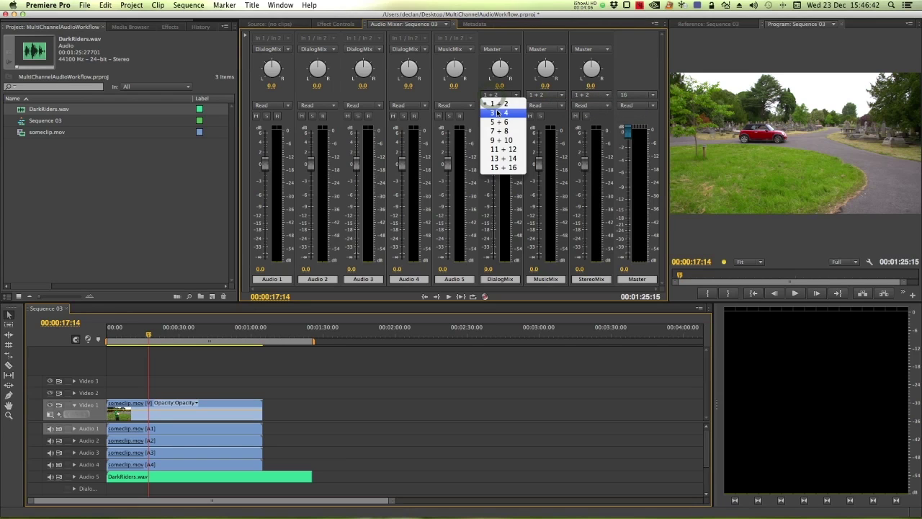
left_click(498, 114)
left_click(548, 95)
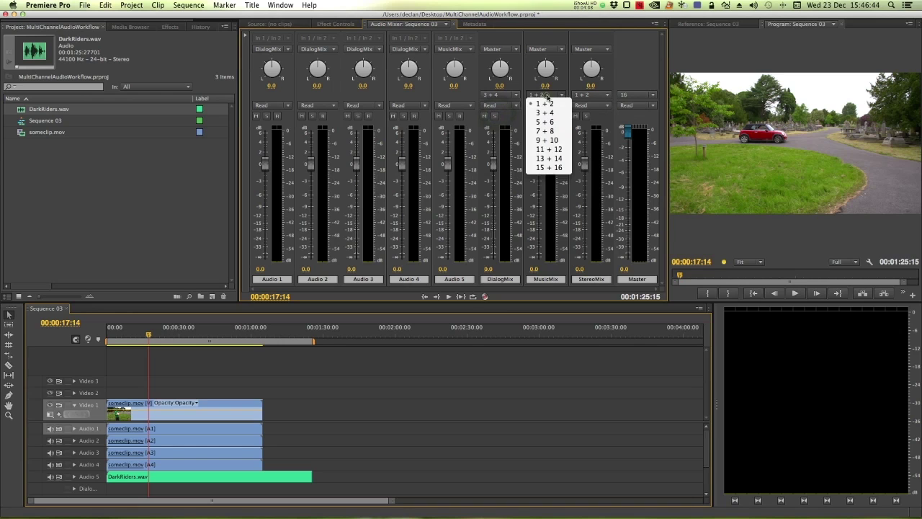
left_click(546, 123)
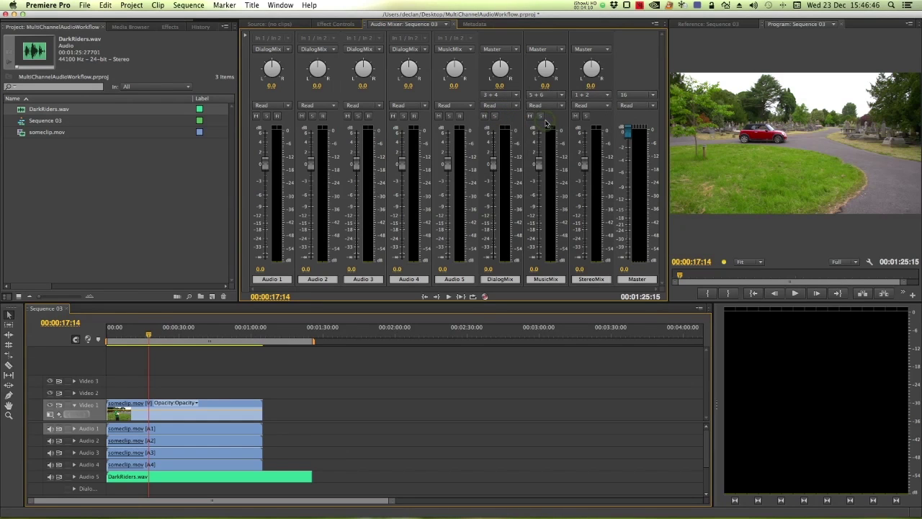
key("space")
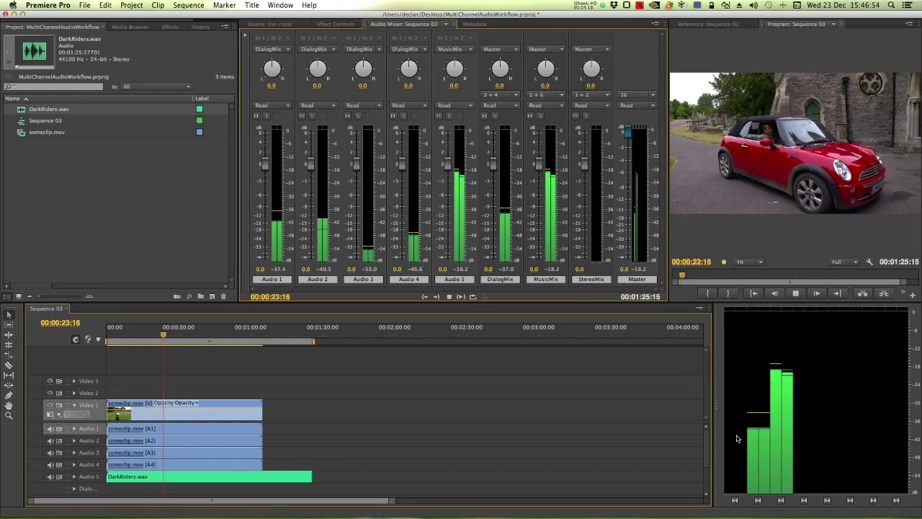
key("space")
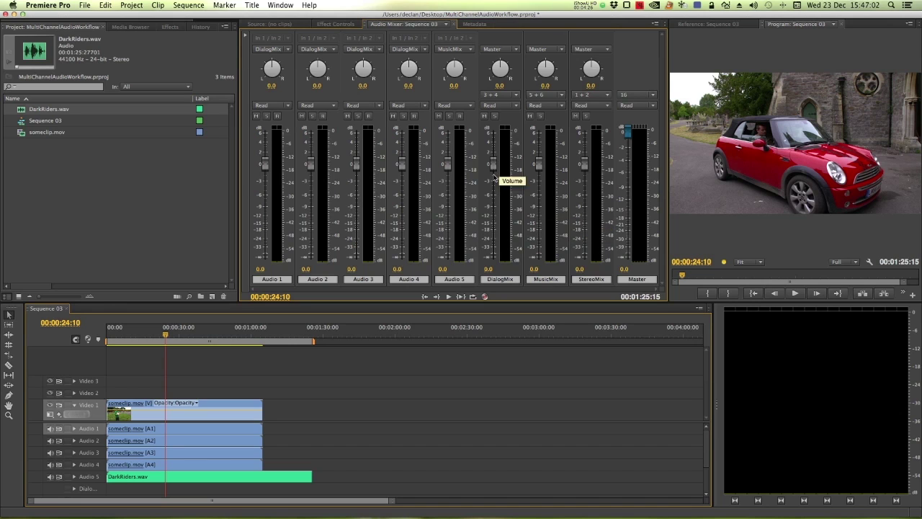
- Show the mixer's effects and sends area and enlarge the mixer and timeline panels
left_click(246, 38)
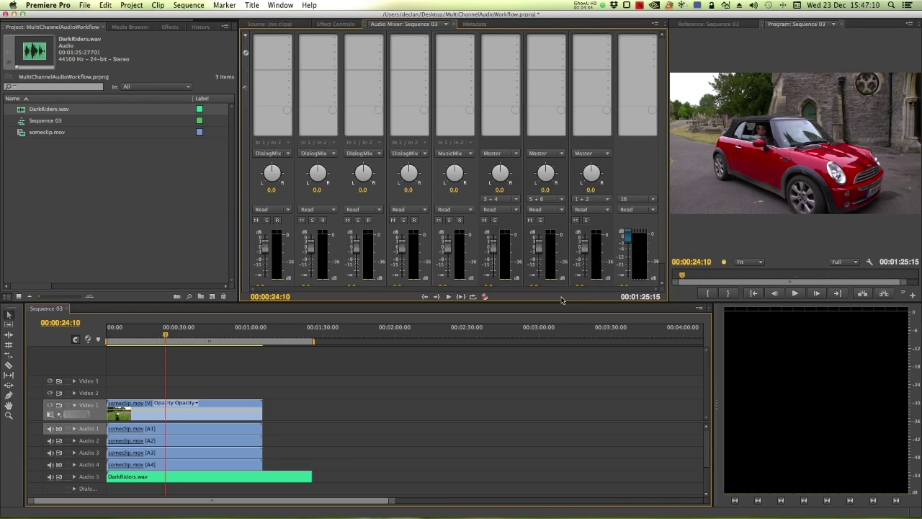
left_click_drag(561, 303, 562, 326)
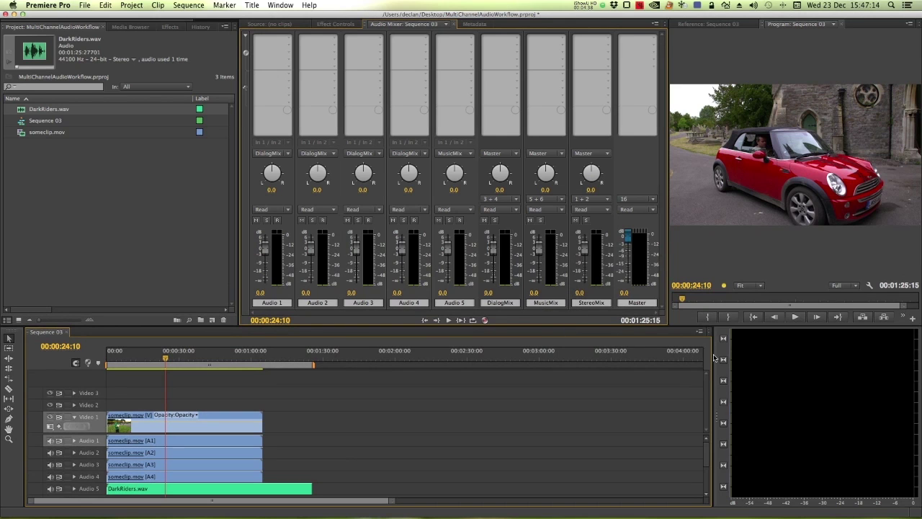
left_click_drag(713, 355, 730, 355)
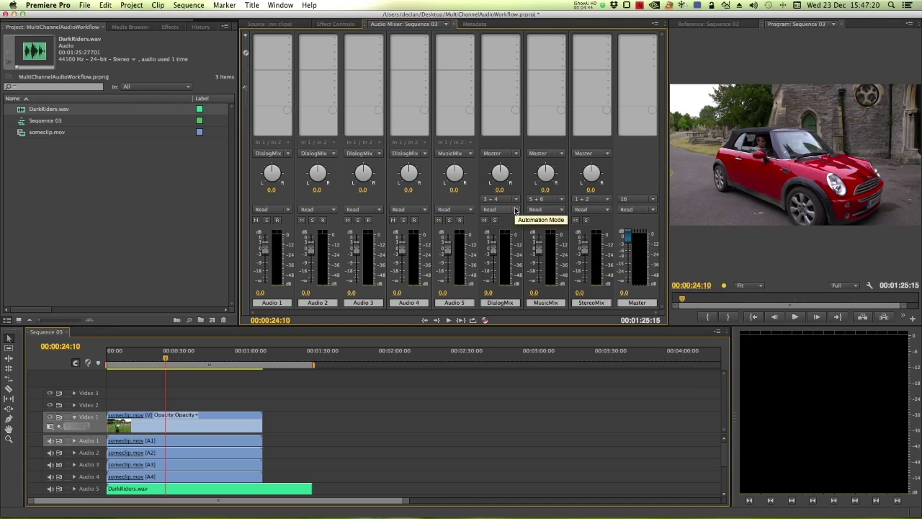
- Add StereoMix sends on DialogMix and MusicMix, and raise the MusicMix send volume
left_click(517, 77)
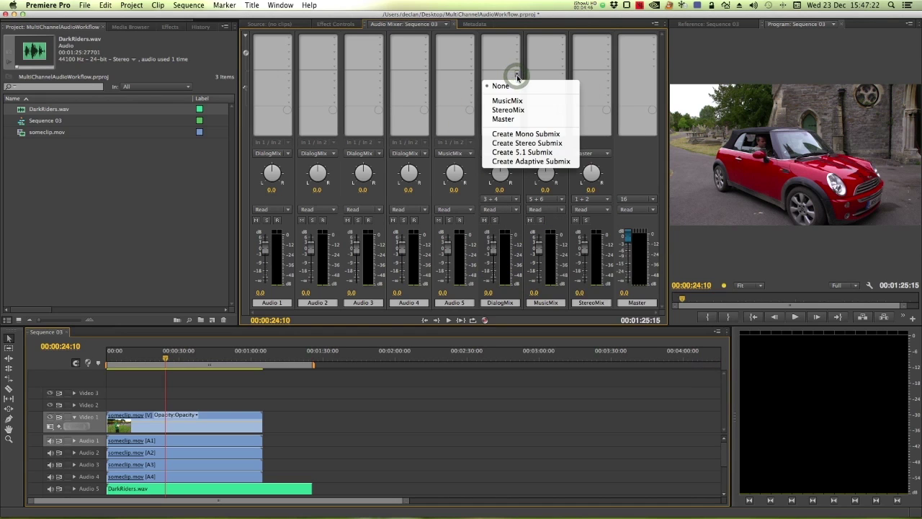
left_click(513, 111)
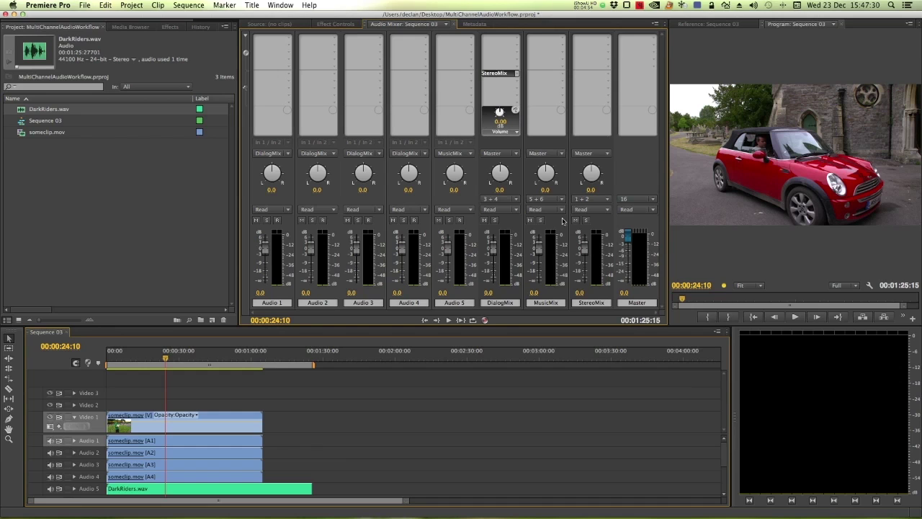
left_click(563, 75)
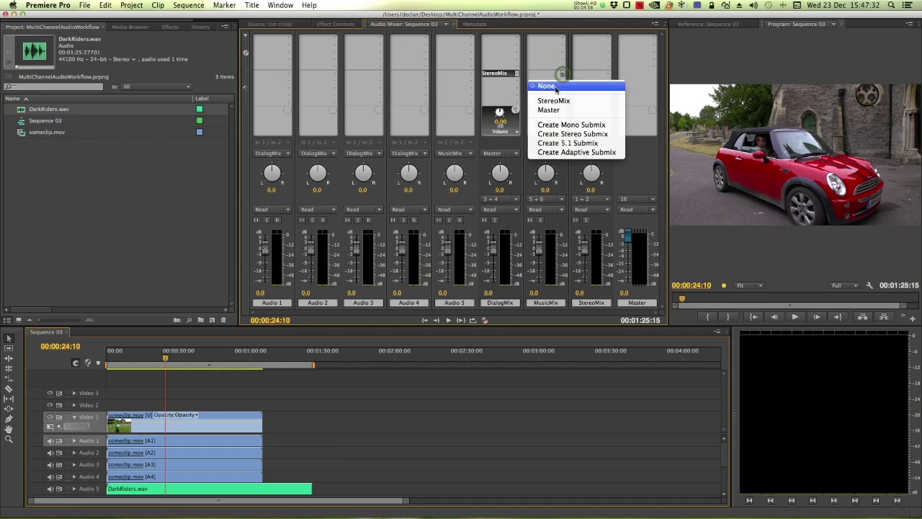
left_click(554, 101)
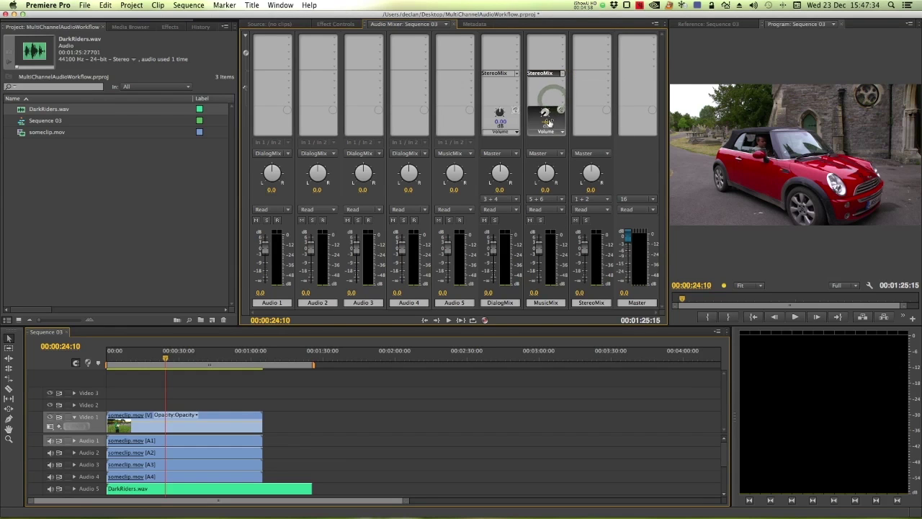
left_click_drag(546, 119, 545, 122)
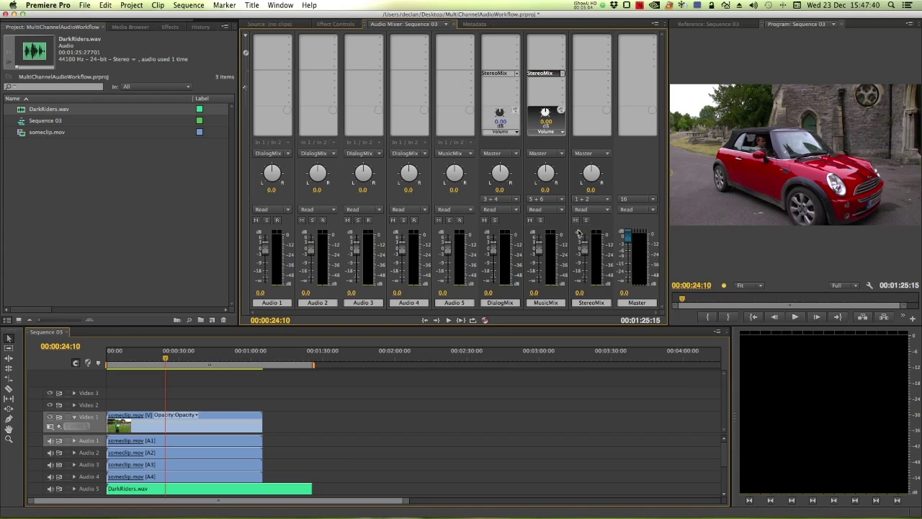
- Play the mix, dip the MusicMix fader and restore it near 0 dB, then stop and rewind
key("space")
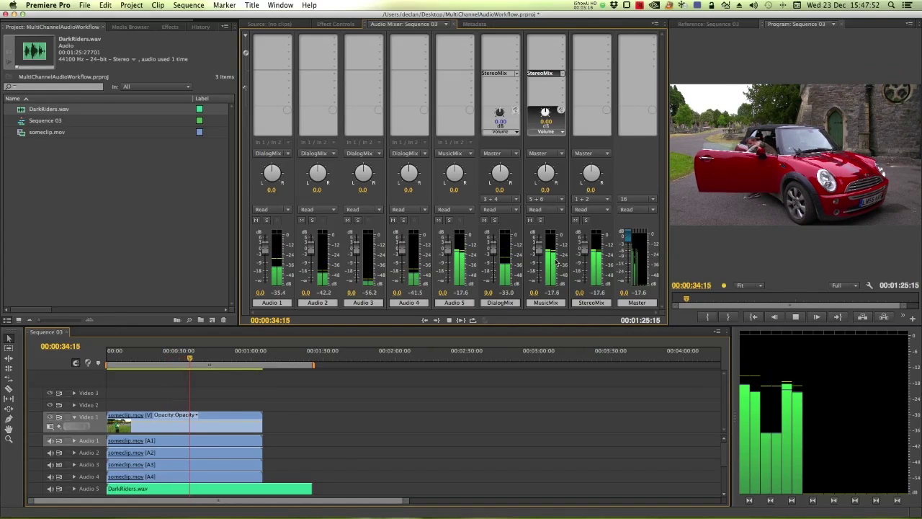
left_click_drag(534, 247, 536, 282)
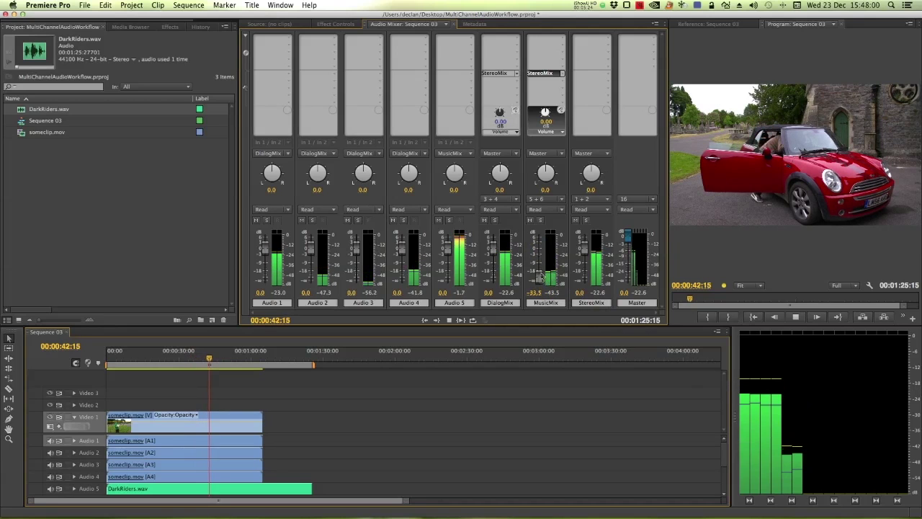
mouse_move(545, 280)
left_mouse_down()
mouse_move(537, 249)
mouse_move(493, 285)
mouse_move(493, 249)
left_mouse_up()
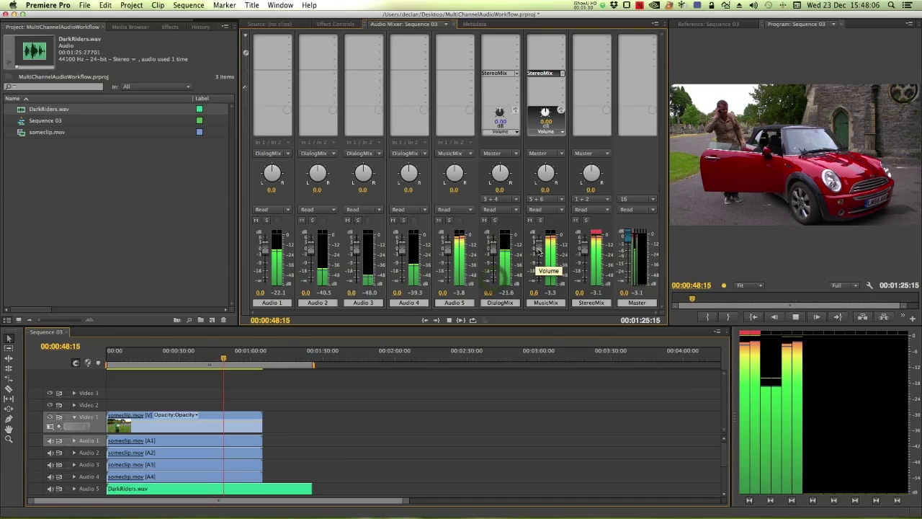
key("space")
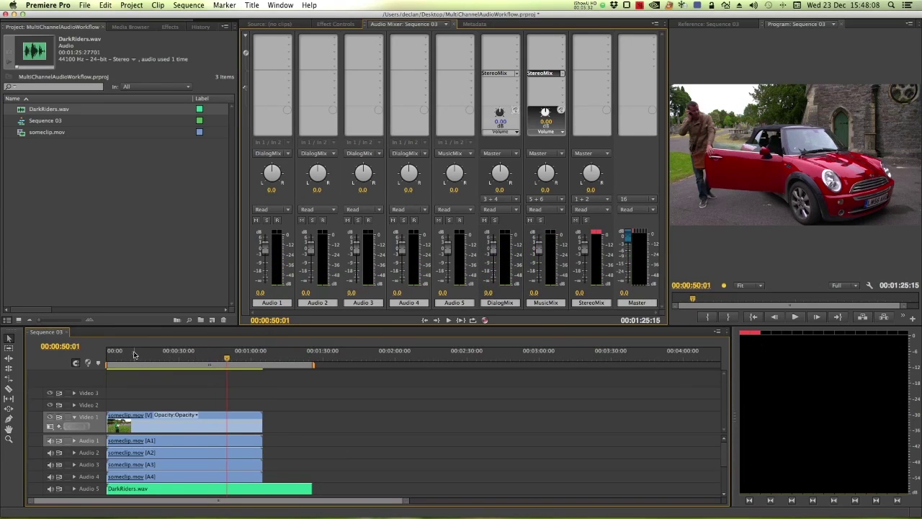
key("Home")
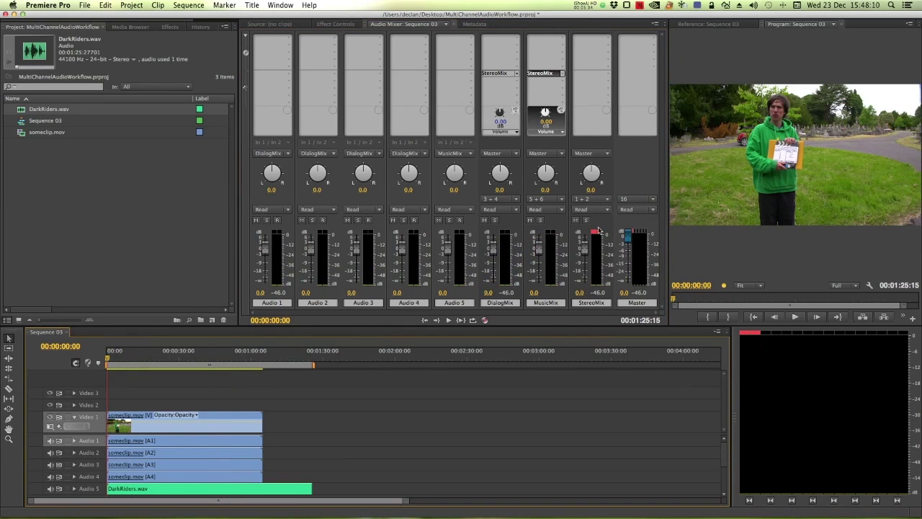
- Clear the StereoMix clip light, then play about 27 seconds while riding the MusicMix fader down and up
left_click(596, 232)
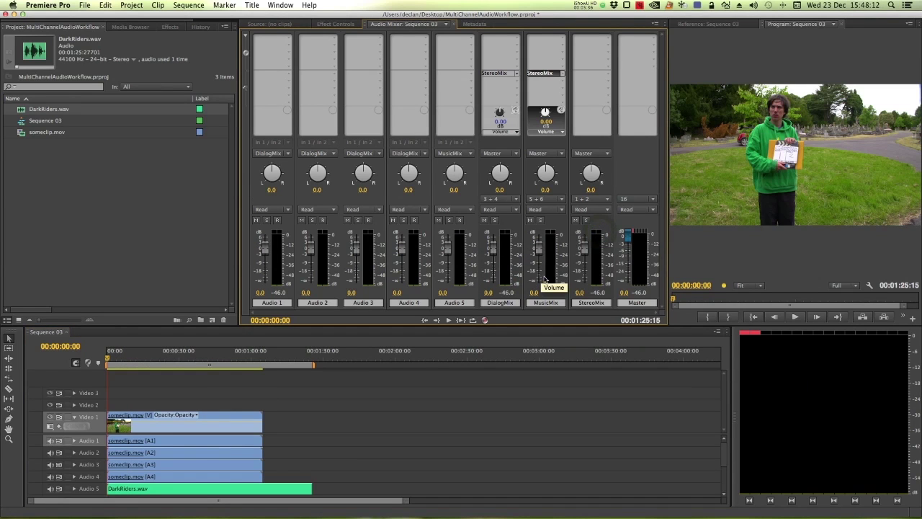
key("space")
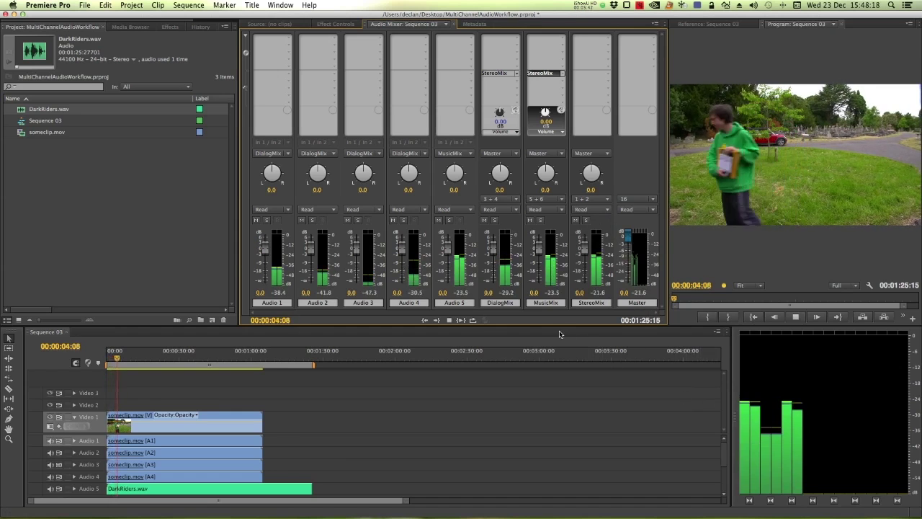
left_click_drag(538, 254, 536, 302)
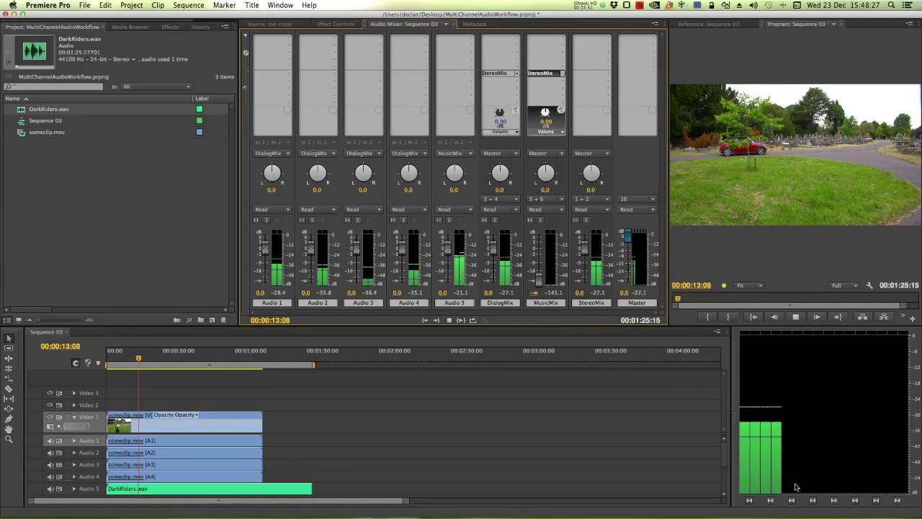
mouse_move(545, 286)
left_mouse_down()
mouse_move(541, 229)
mouse_move(539, 261)
left_mouse_up()
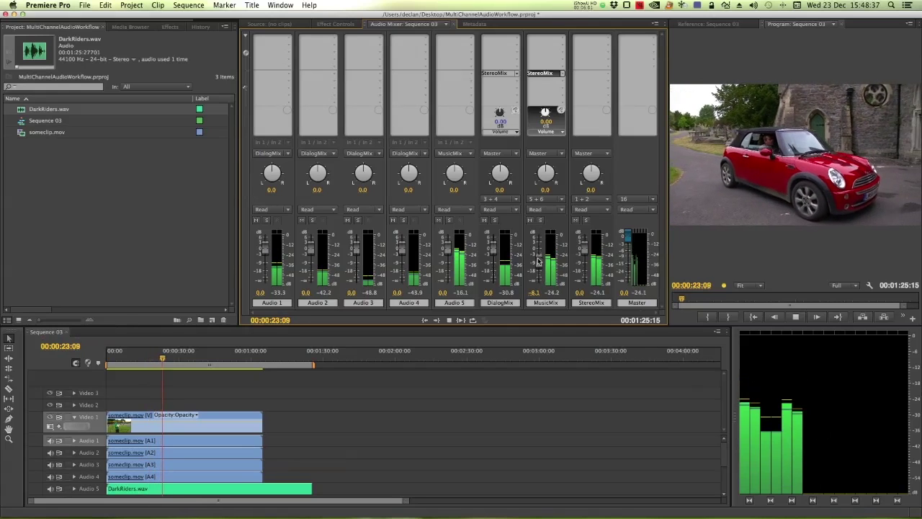
left_click_drag(539, 260, 540, 272)
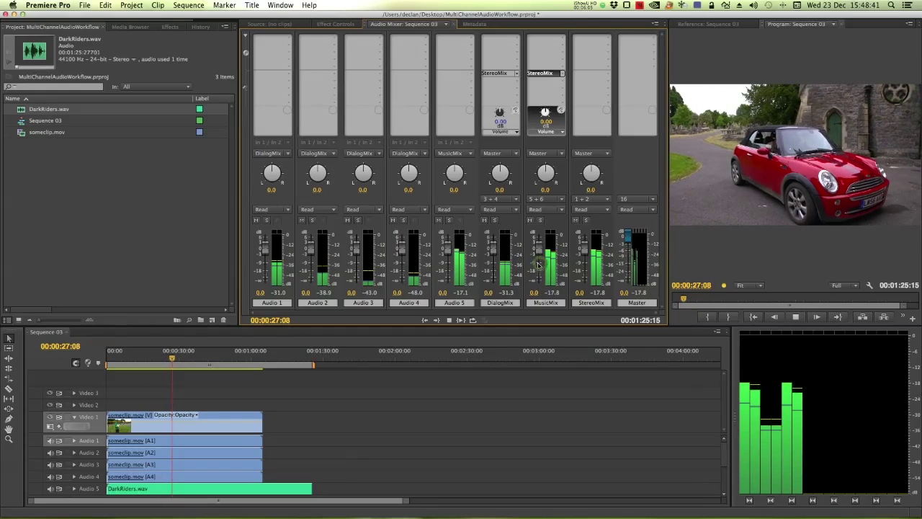
key("space")
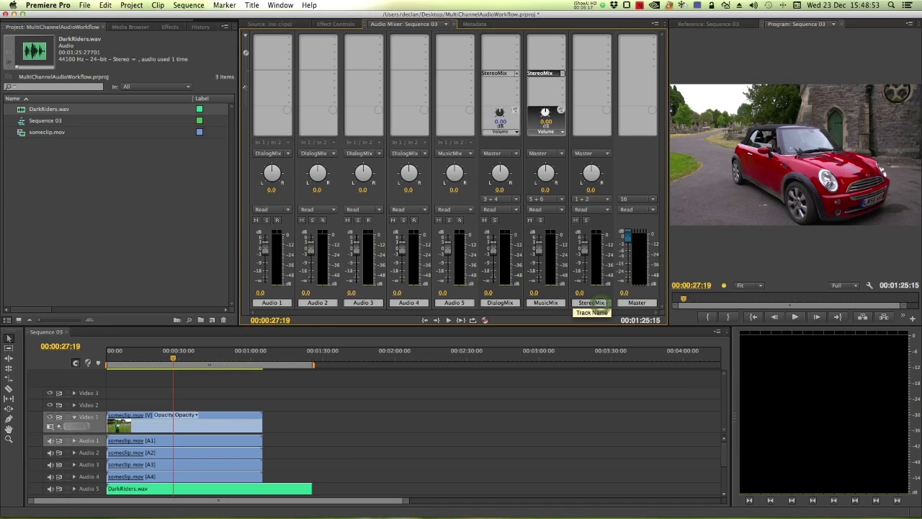
- Rename StereoMix to DialogSM and keep DialogMix on Master, outputting on channels 1 + 2
type("DialogSM")
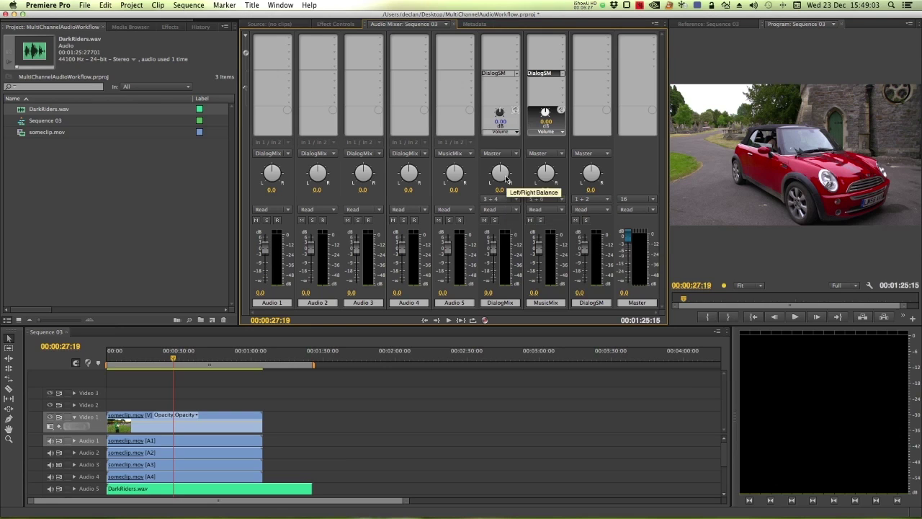
left_click(510, 154)
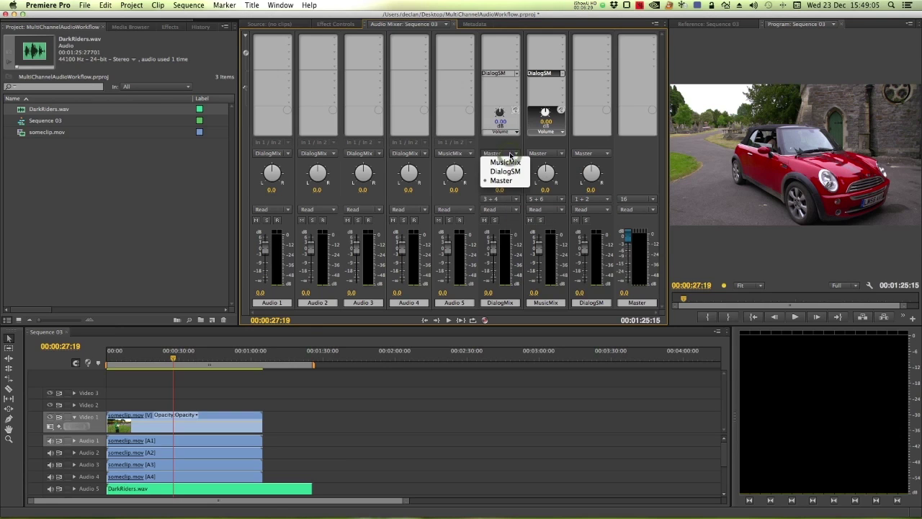
left_click(504, 182)
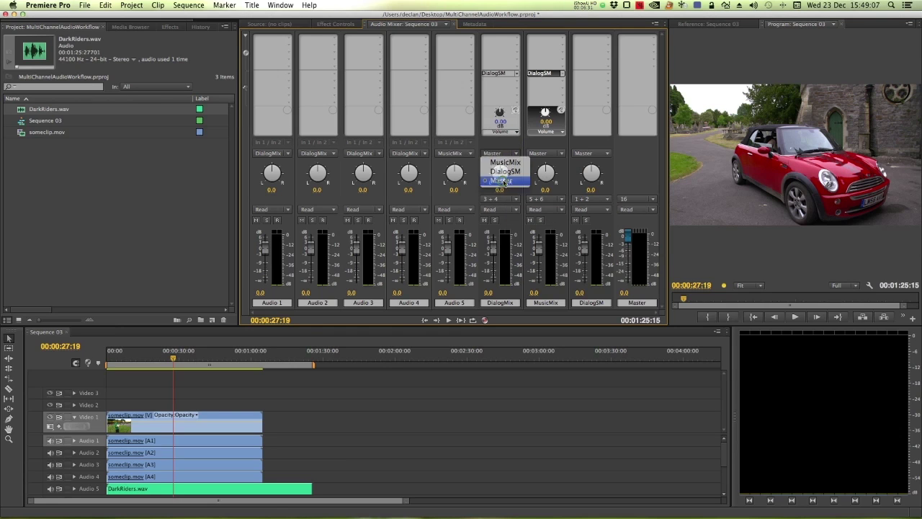
left_click(503, 198)
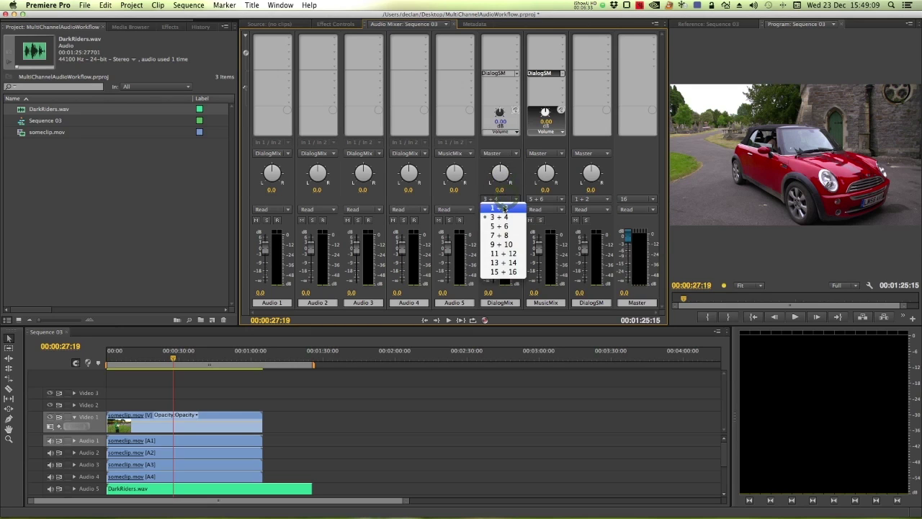
left_click(504, 208)
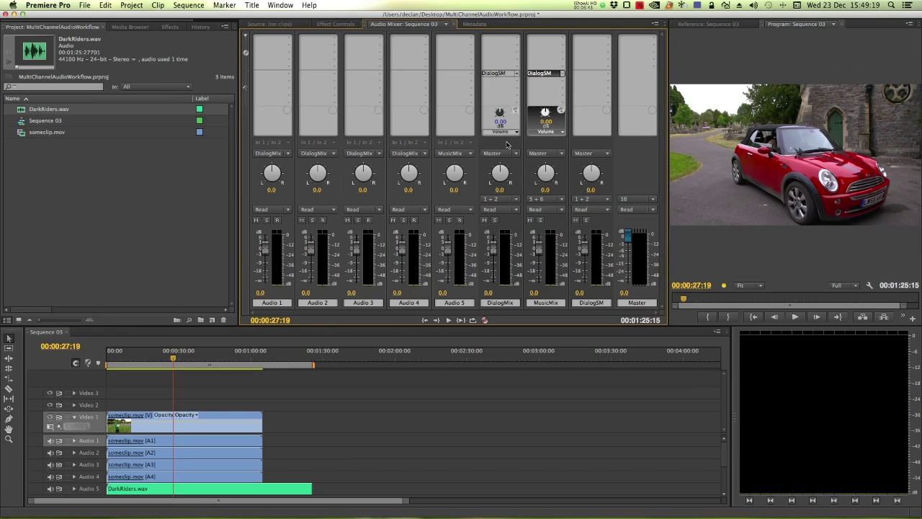
- Send MusicMix at 0 dB to a new stereo submix named MusicSM, outputting MusicMix on channels 1 + 2
left_click(563, 74)
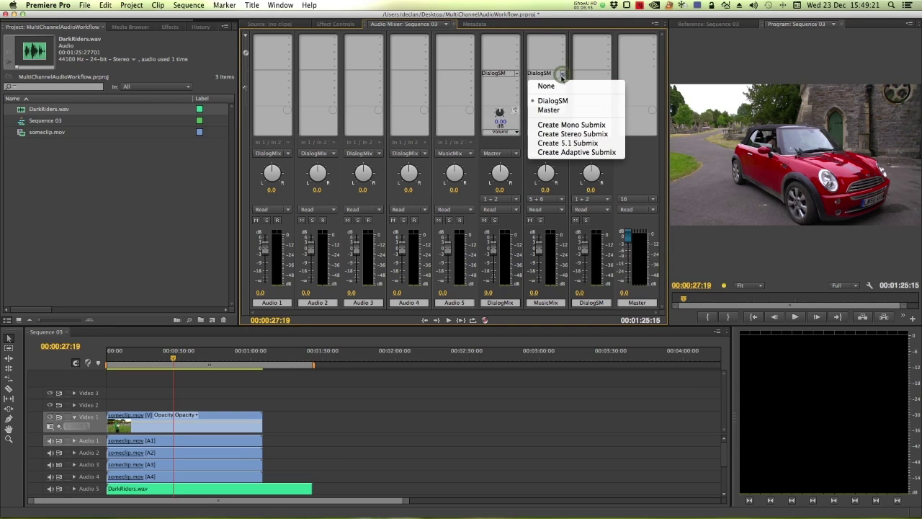
left_click(555, 135)
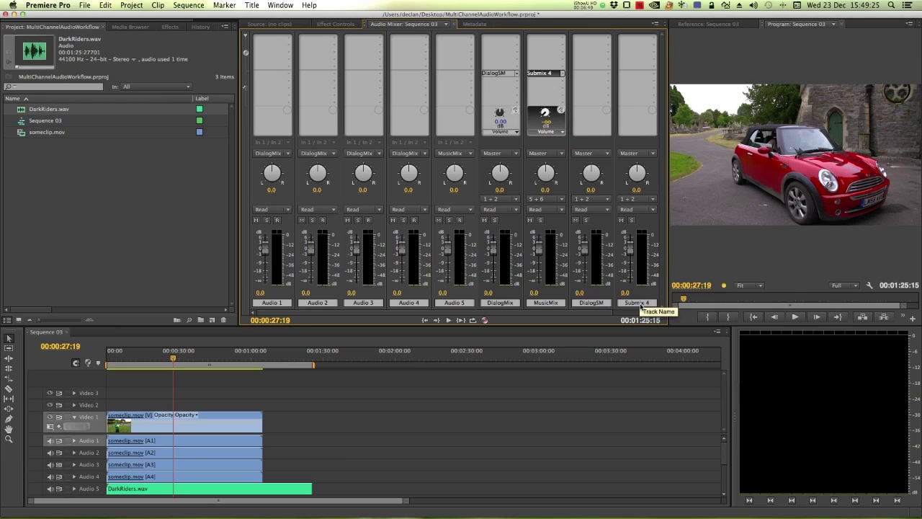
left_click(639, 304)
type("MusicSM")
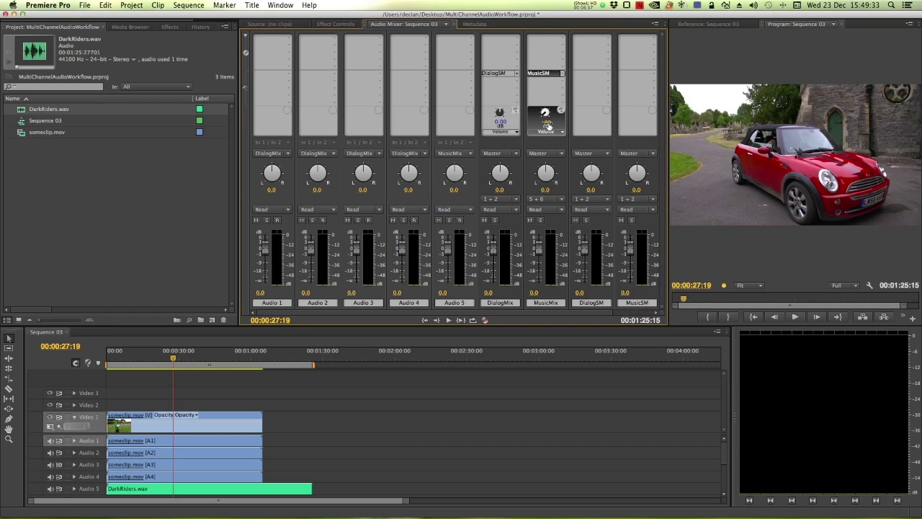
left_click(545, 113)
left_click(545, 199)
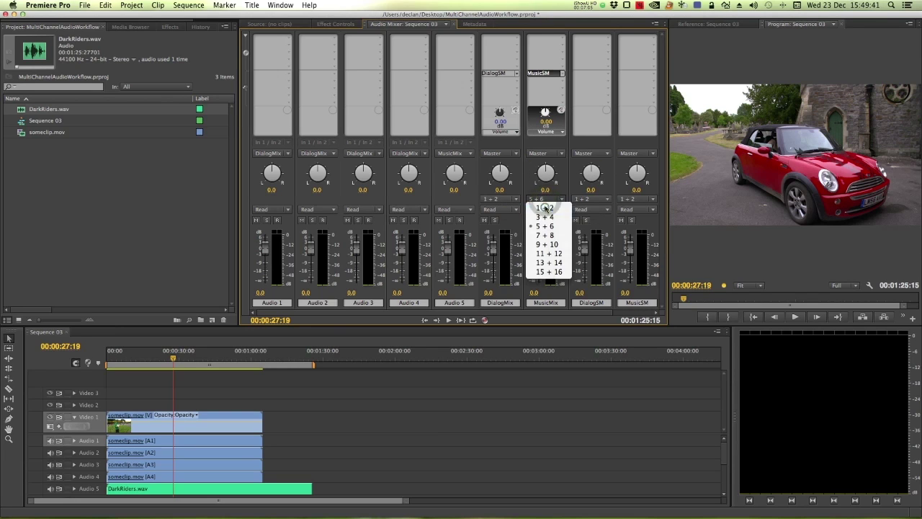
left_click(544, 207)
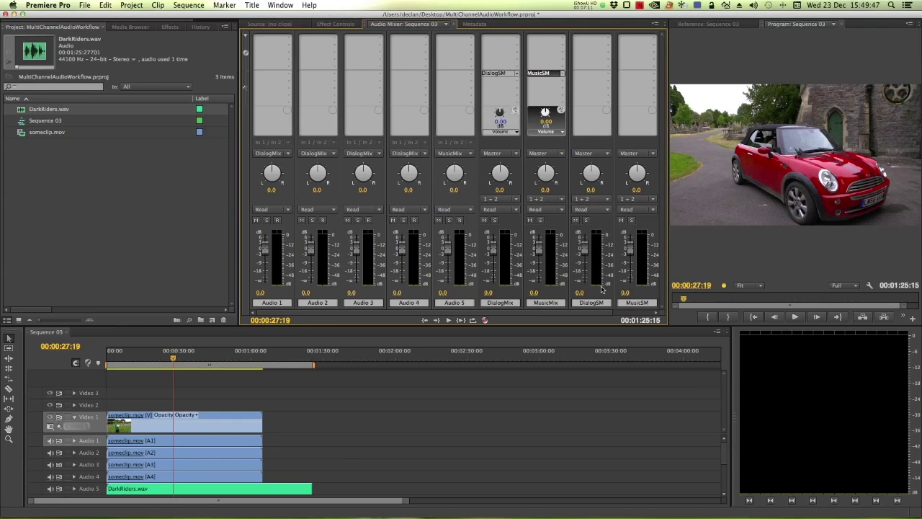
- Route DialogSM to output channels 3 + 4 and MusicSM to channels 5 + 6
left_click(598, 200)
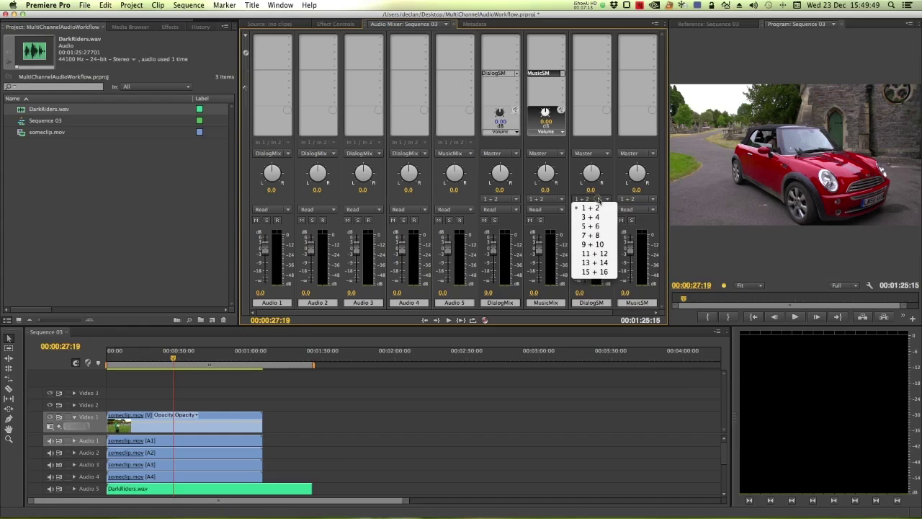
left_click(593, 226)
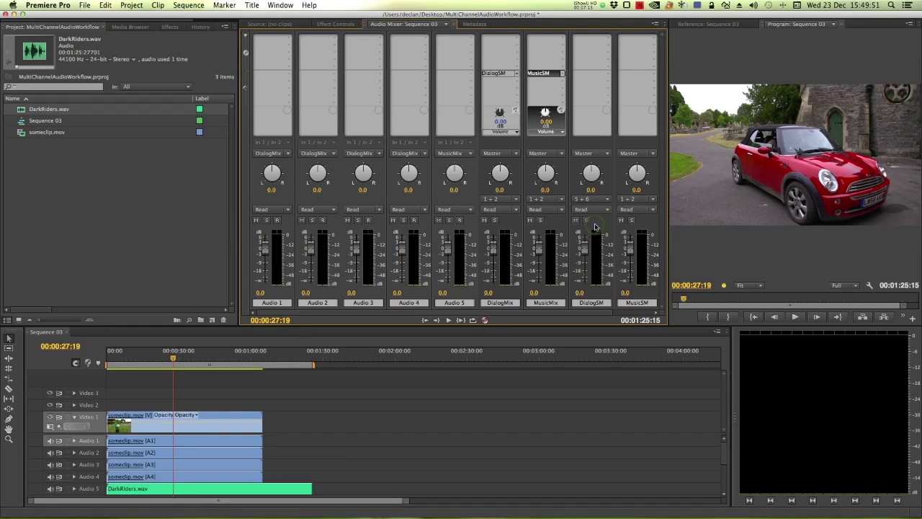
left_click(594, 200)
left_click(589, 217)
left_click(635, 200)
left_click(637, 226)
- Play from about 13 seconds, pulling MusicMix down and back to 0 dB, stopping near 24 seconds
left_click(140, 358)
key("space")
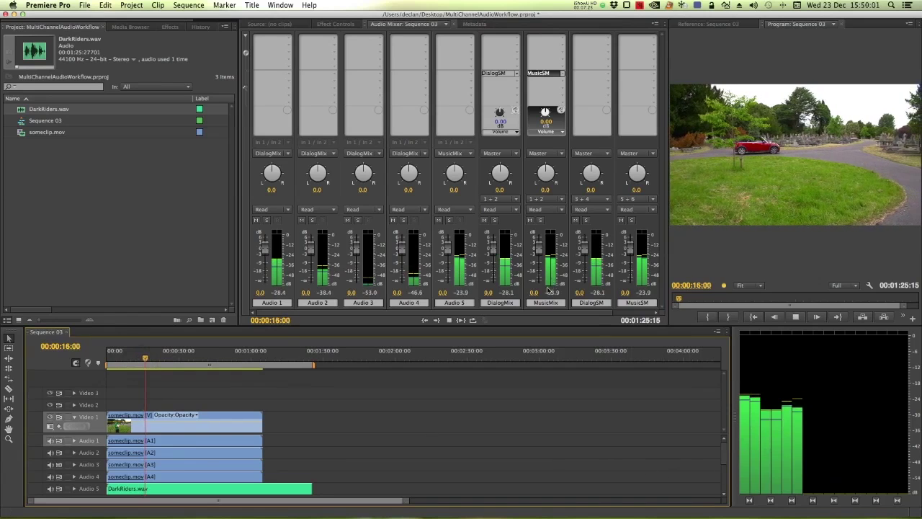
mouse_move(536, 249)
left_mouse_down()
mouse_move(542, 295)
mouse_move(541, 255)
left_mouse_up()
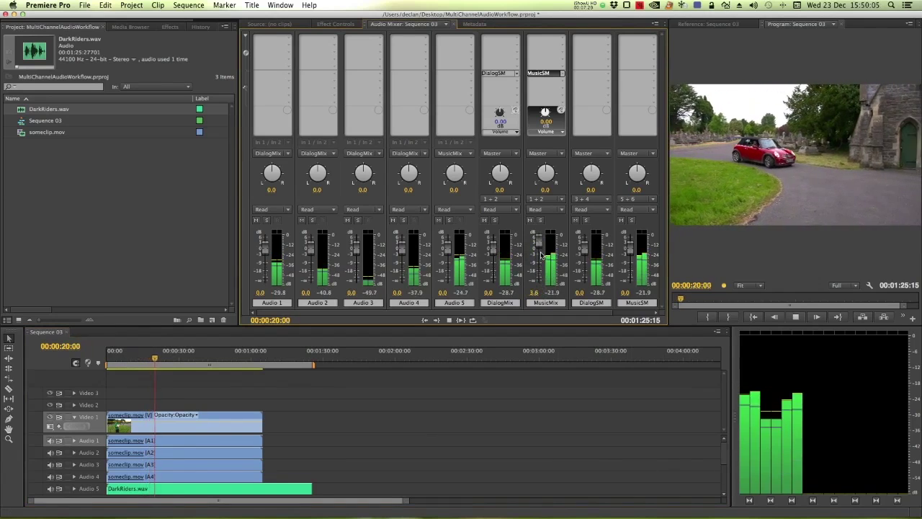
left_click_drag(541, 255, 537, 263)
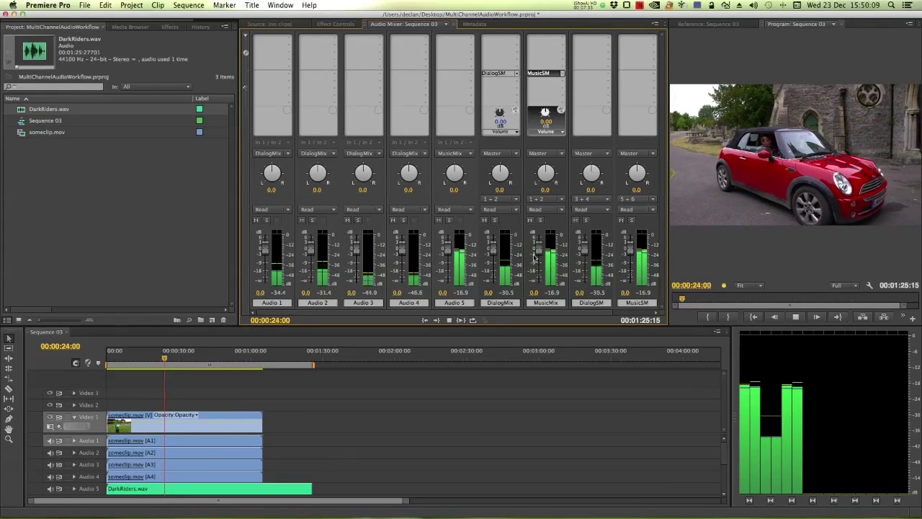
key("space")
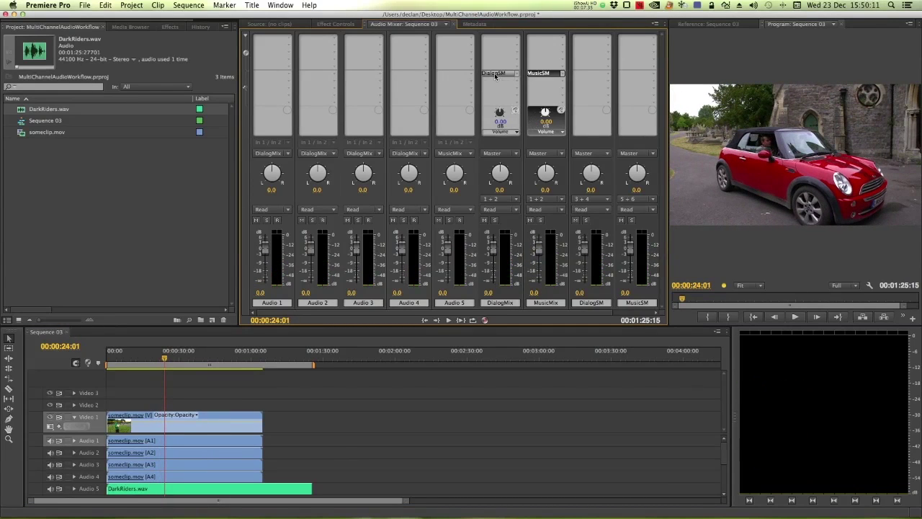
- Set both the DialogSM and MusicSM sends to Pre-Fader
right_click(494, 75)
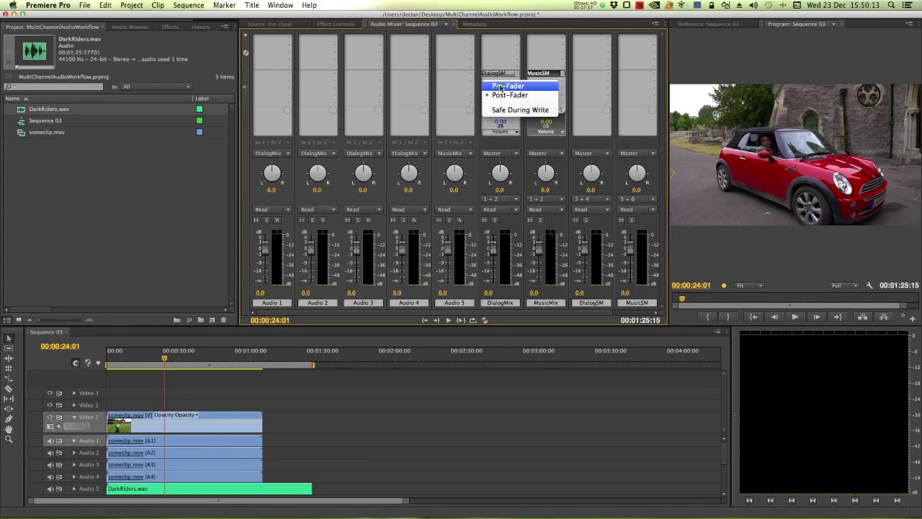
left_click(502, 85)
right_click(543, 75)
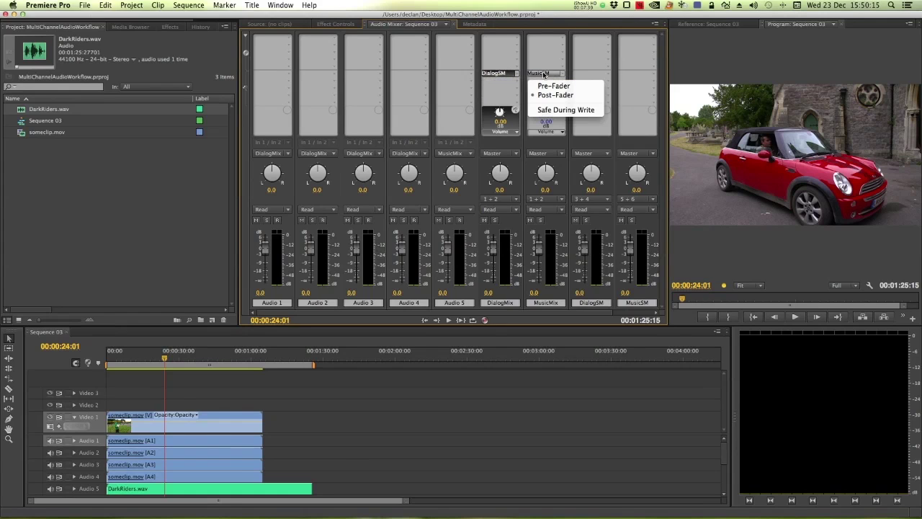
left_click(549, 88)
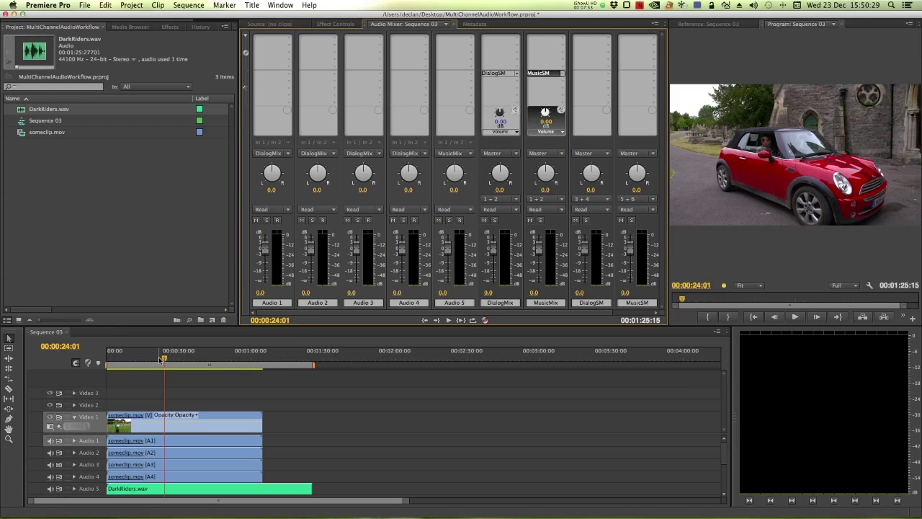
- Play to about 46 seconds, pulling the MusicMix fader down and restoring it to 0 dB
key("space")
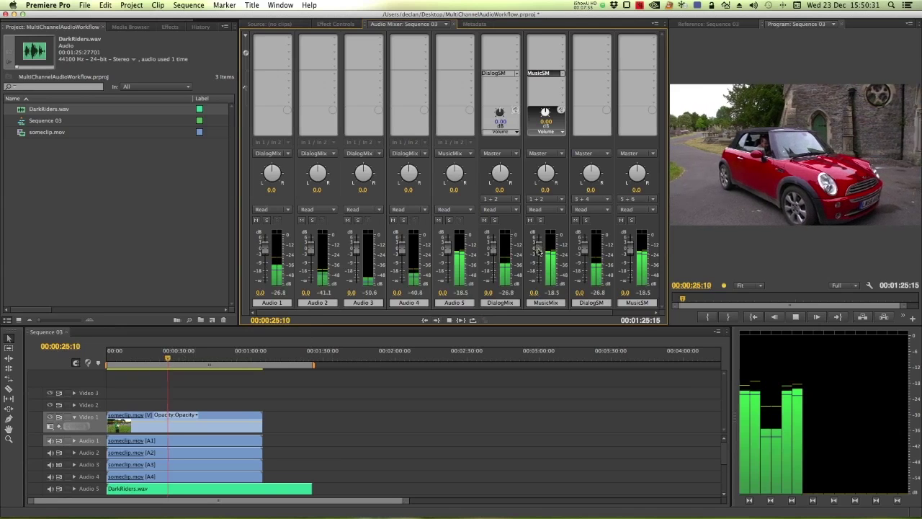
left_click_drag(538, 250, 541, 286)
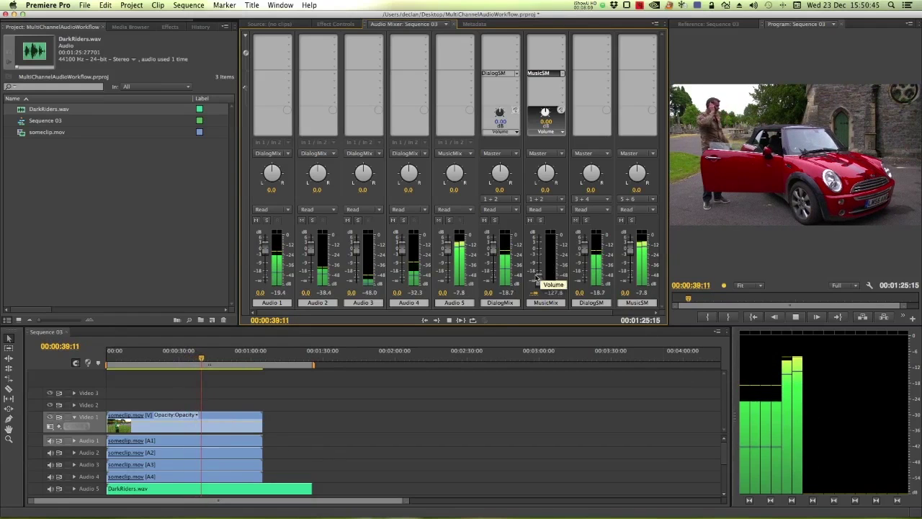
left_click_drag(535, 277, 535, 252)
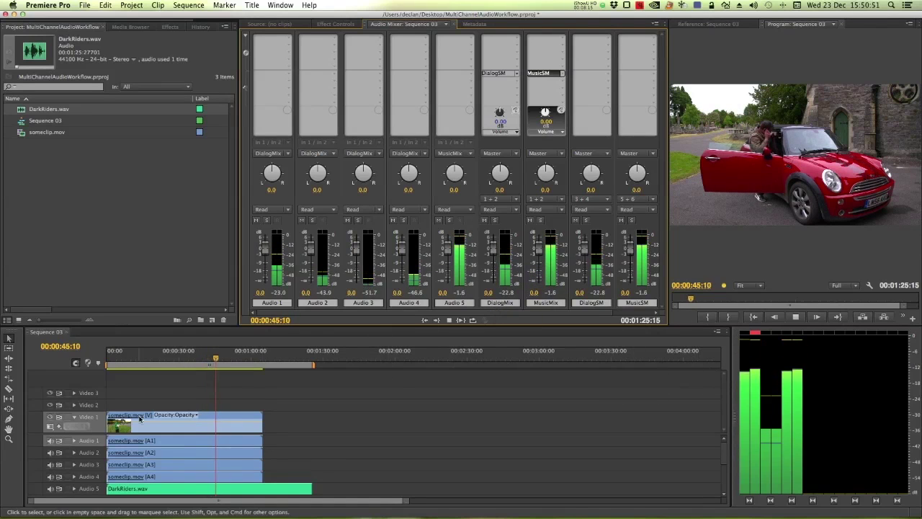
key("space")
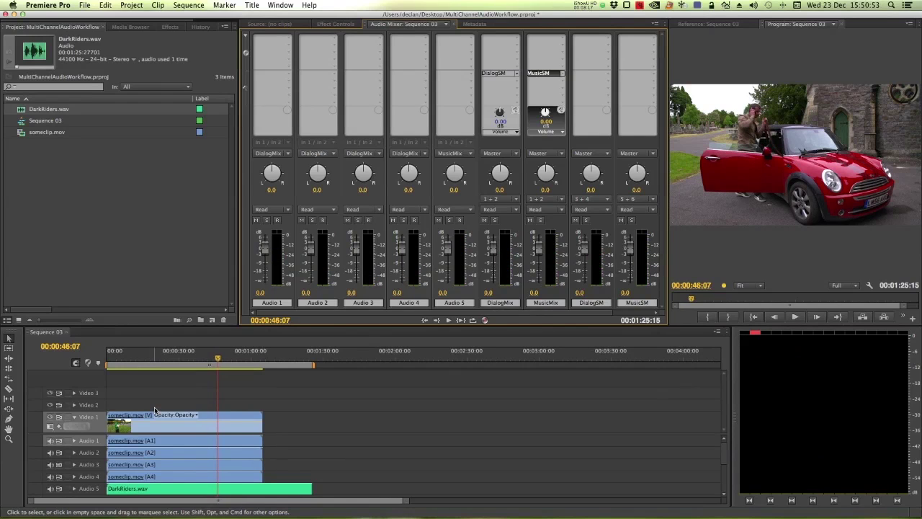